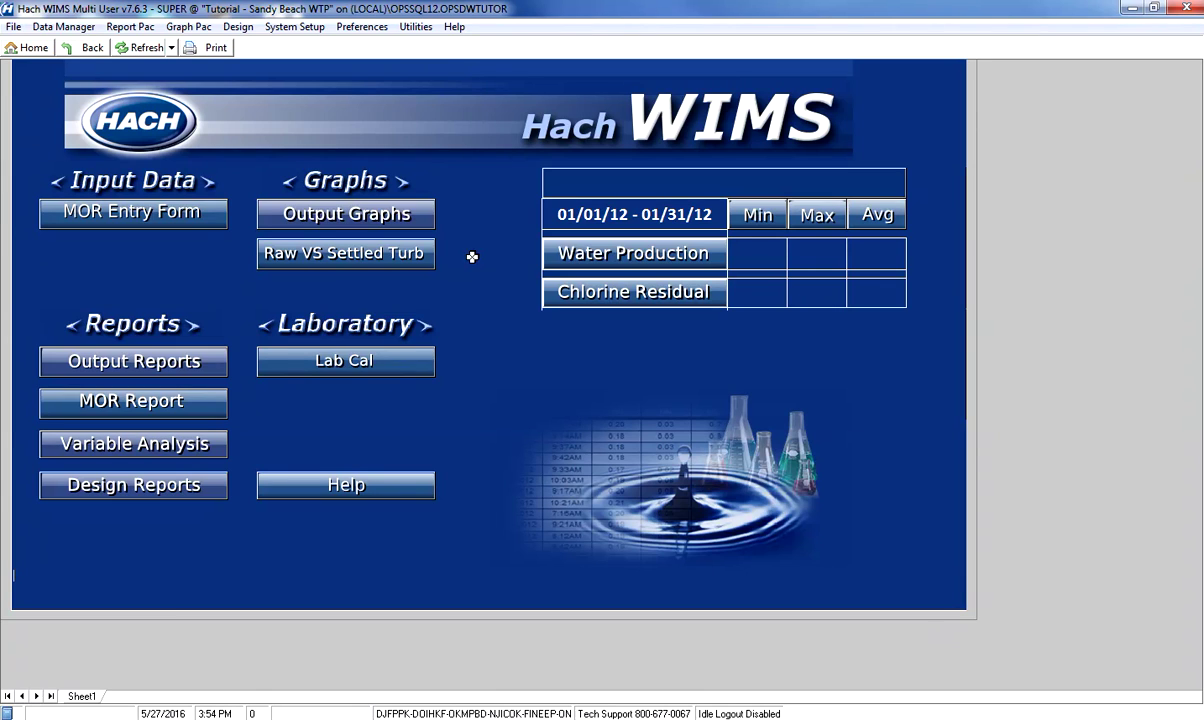
Open the variable editor and its variable browser
left_click(295, 28)
left_click(265, 47)
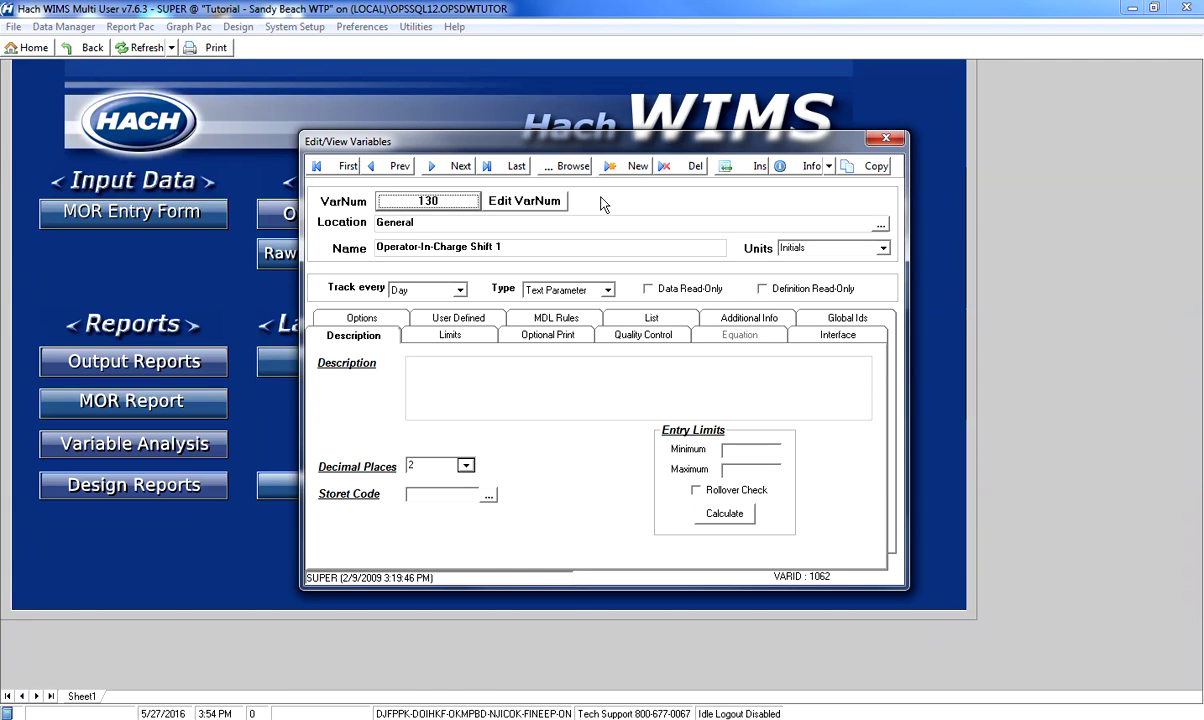
left_click(572, 168)
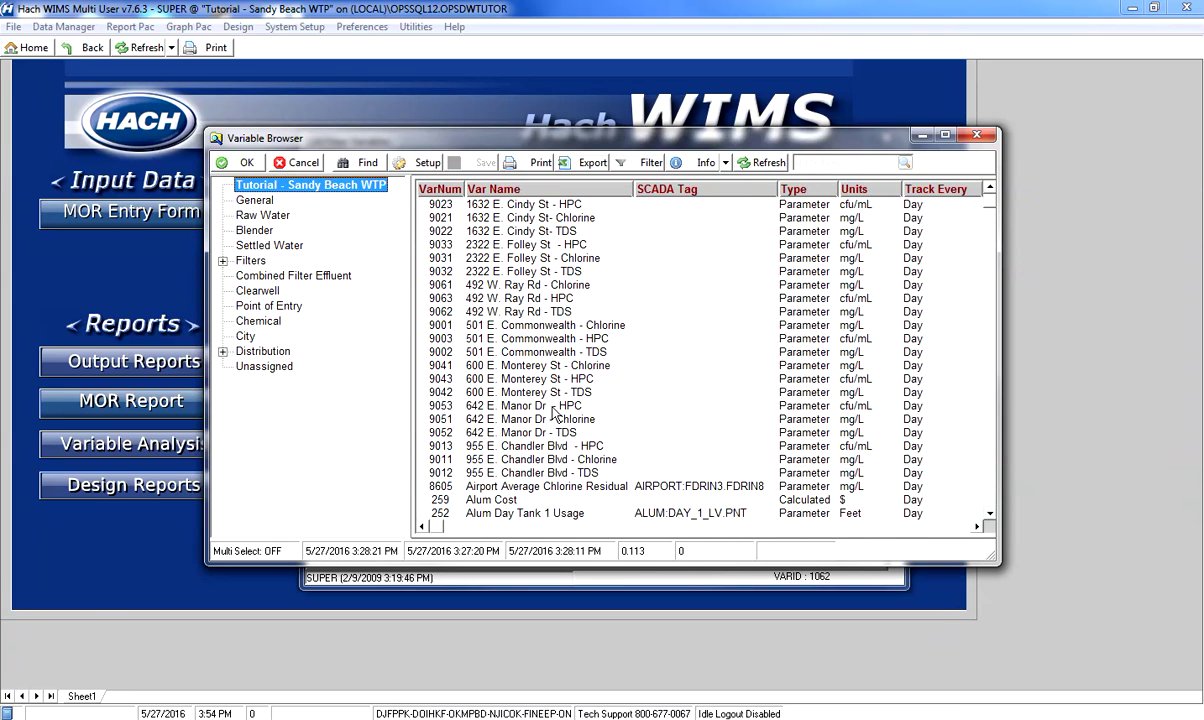
List the variables in the General location and in Filter 1 under Filters
left_click(248, 200)
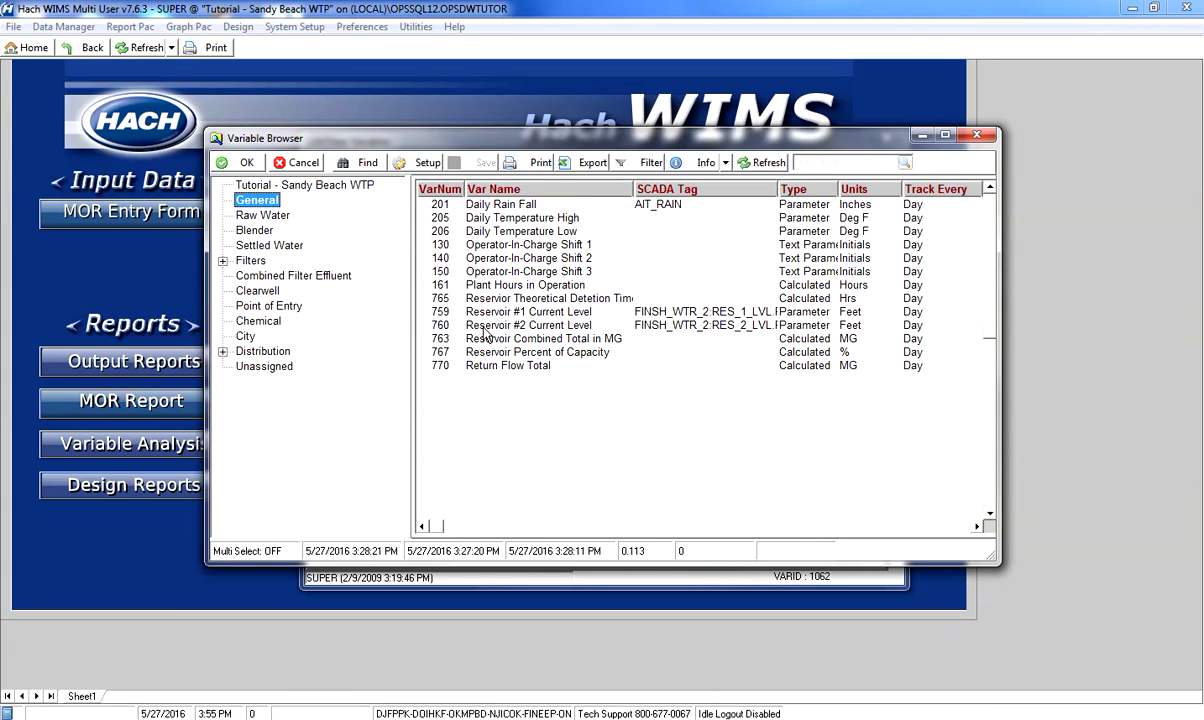
left_click(250, 261)
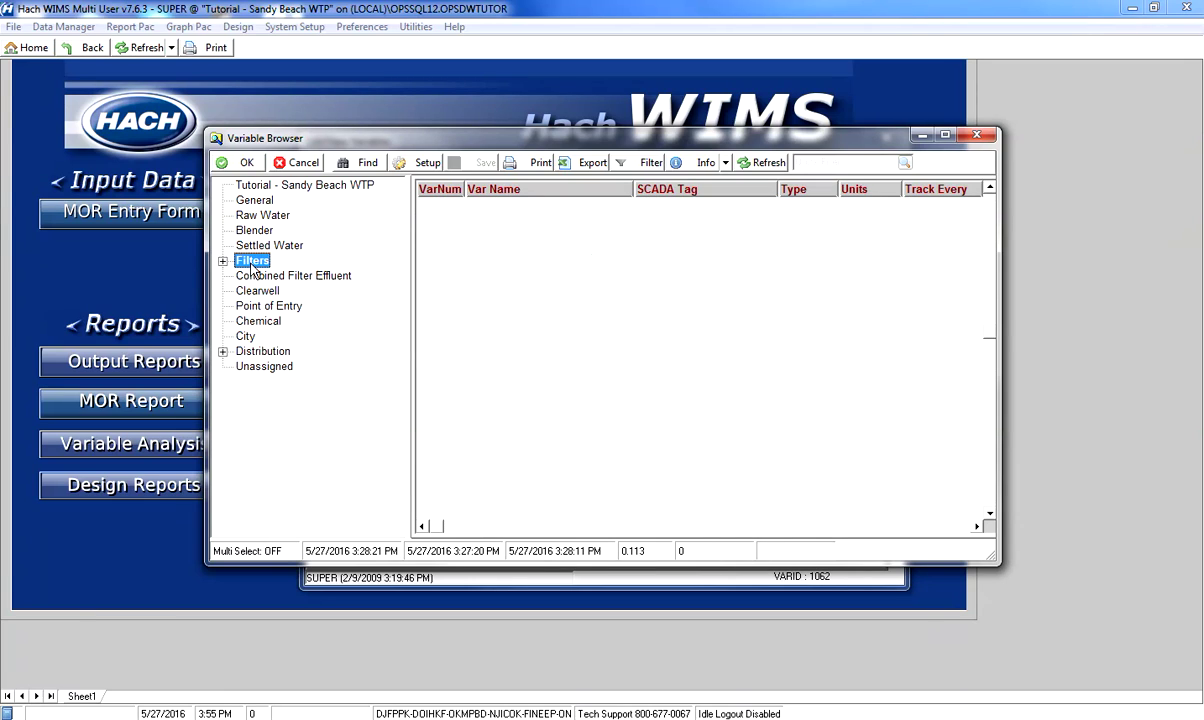
left_click(223, 261)
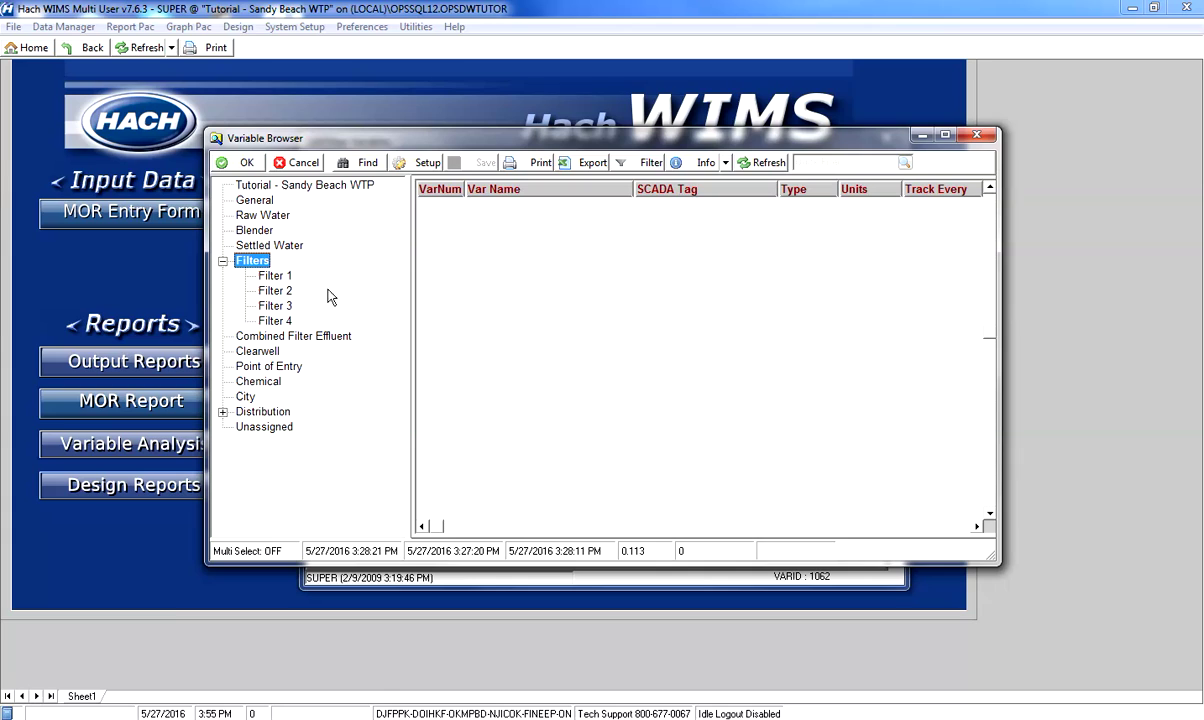
left_click(279, 279)
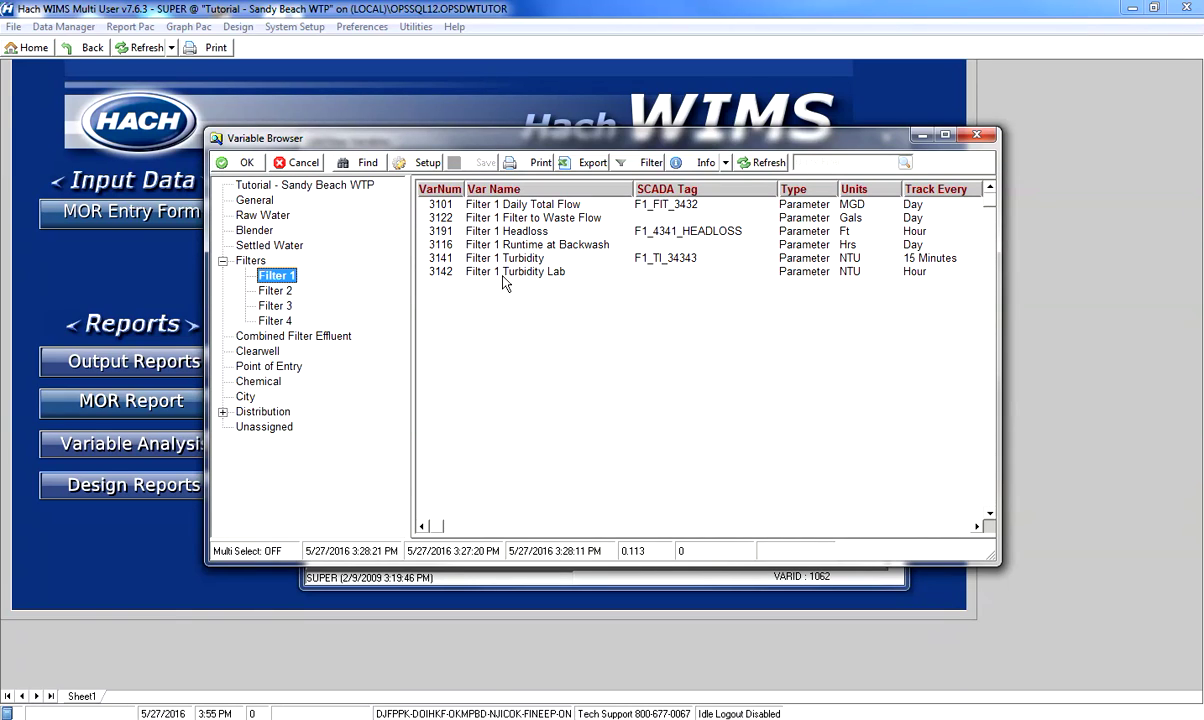
Show the variables of the Filters location together with those of its child locations
left_click(252, 262)
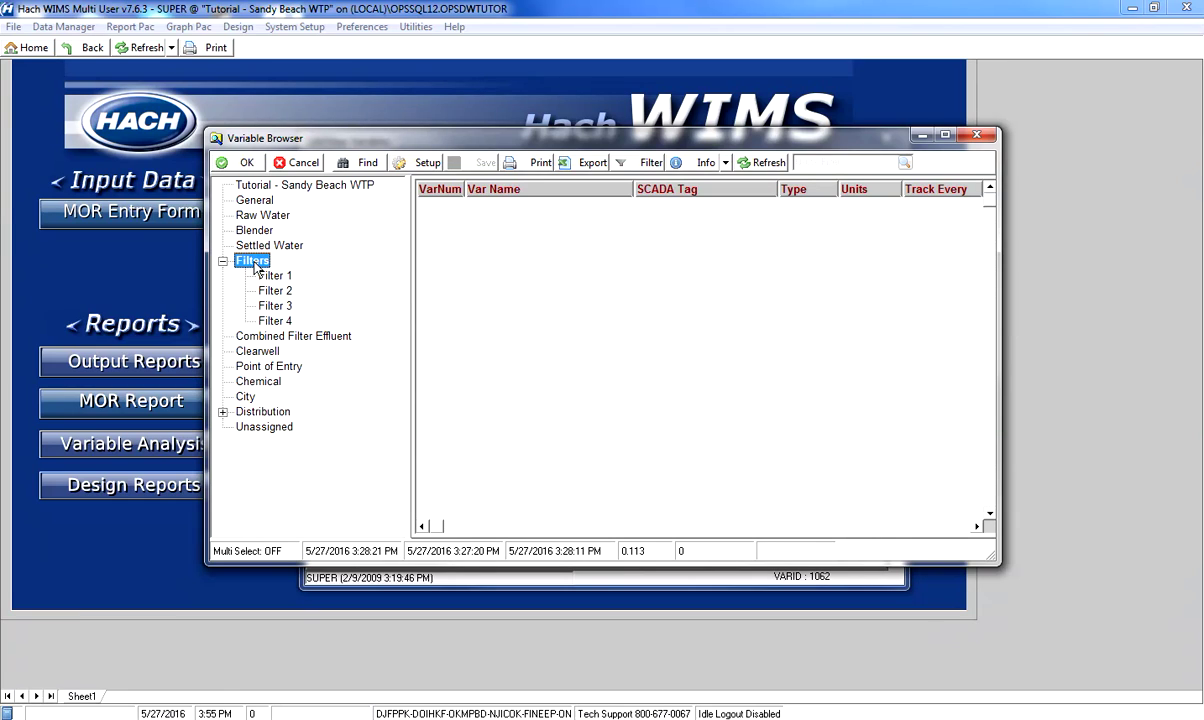
right_click(255, 268)
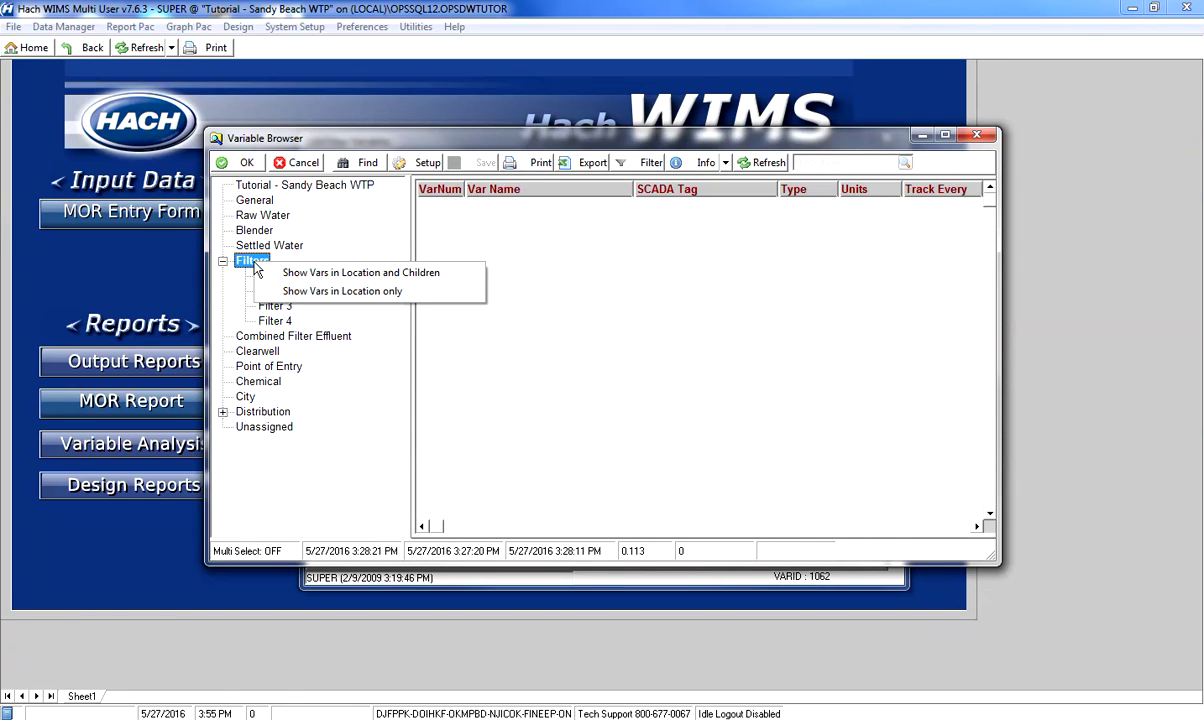
left_click(366, 275)
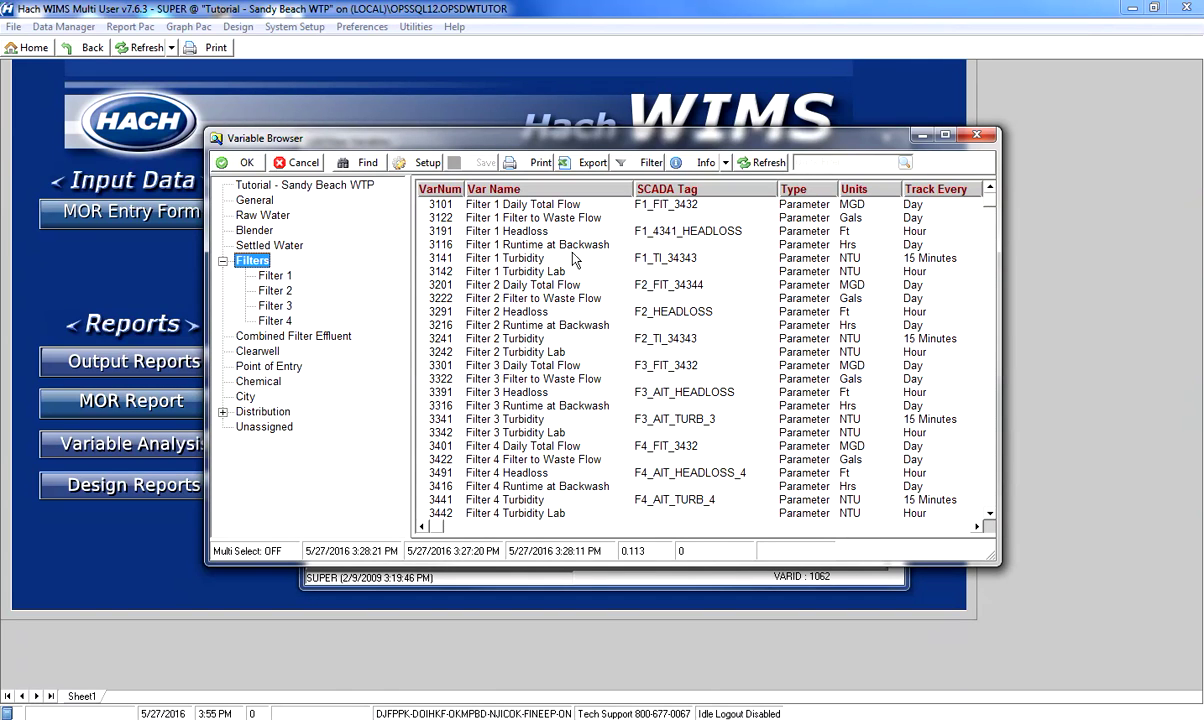
Quick-filter the Filters variables by "flow" and by "mgd"
left_click(849, 164)
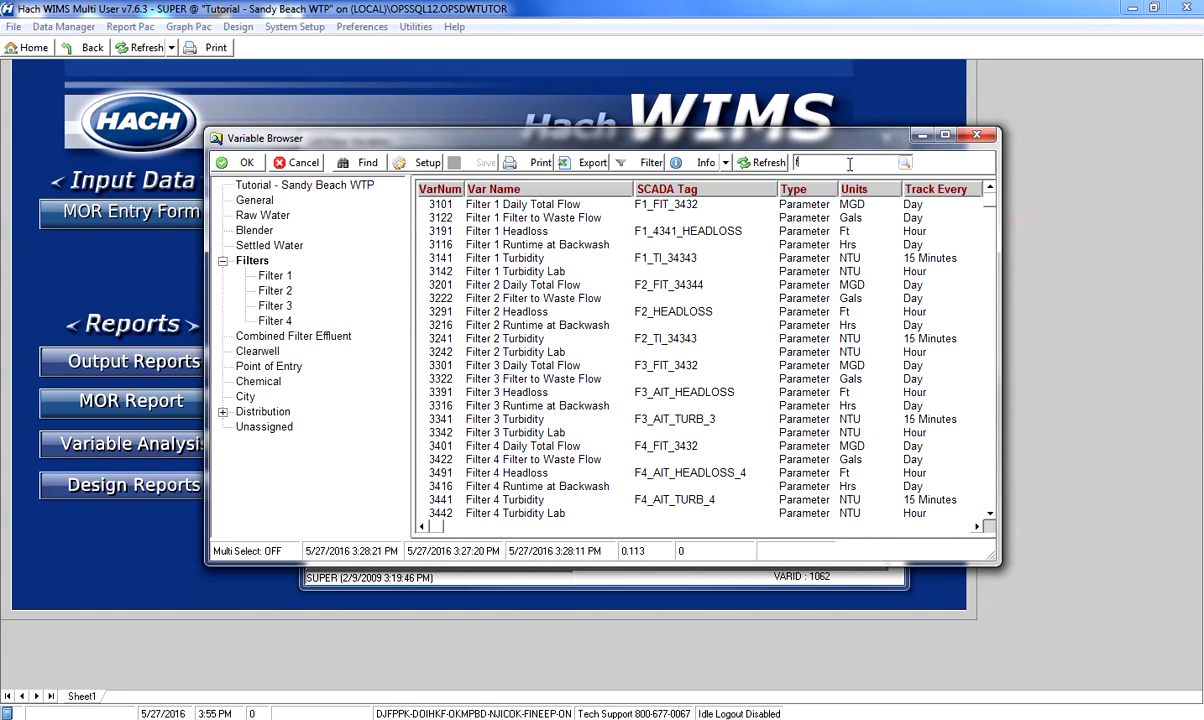
key("Return")
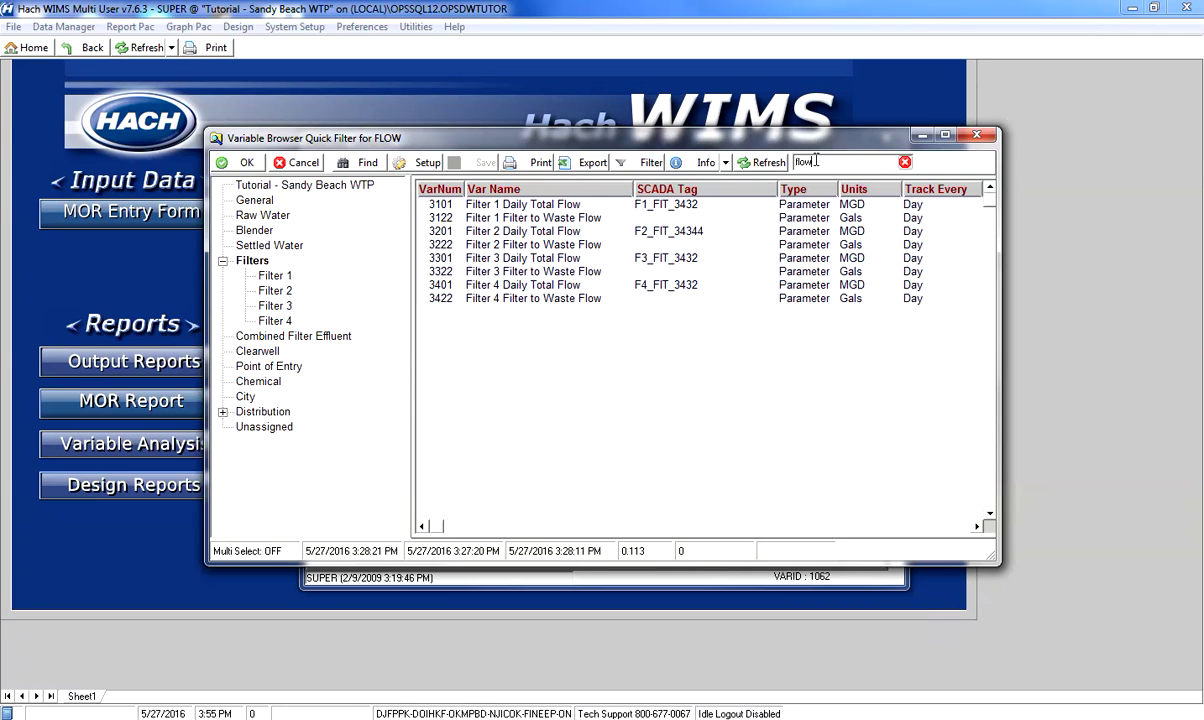
key("ctrl+a")
type("mgd")
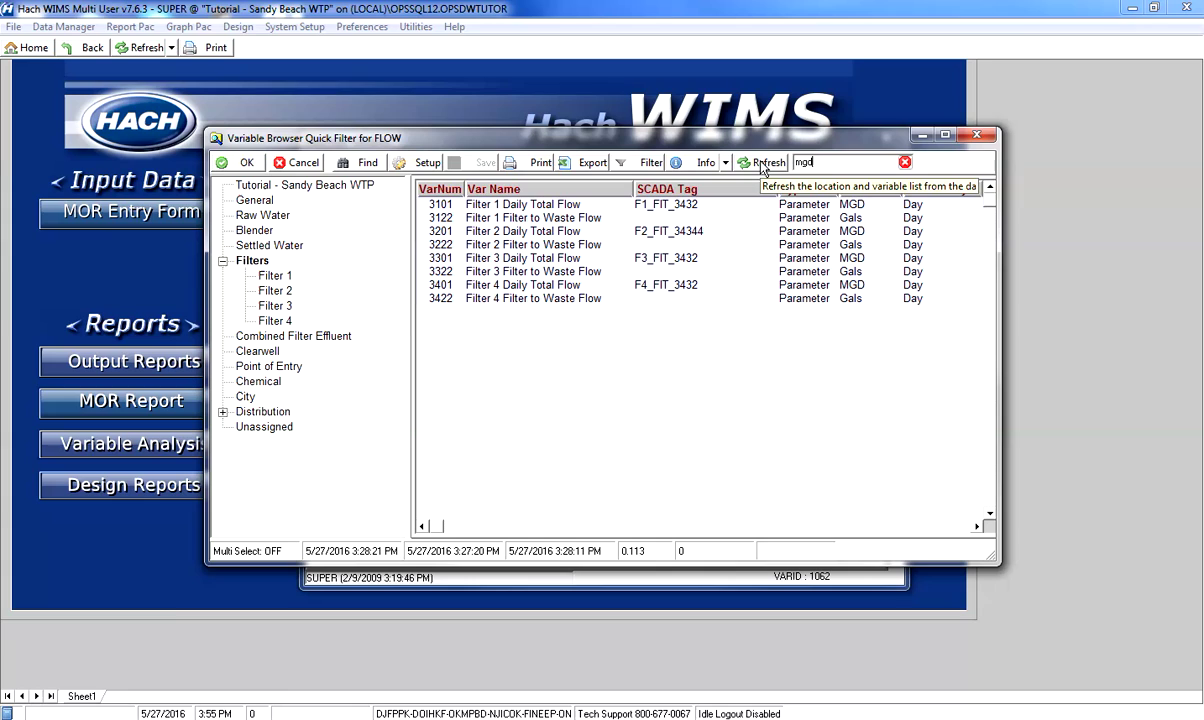
left_click(766, 164)
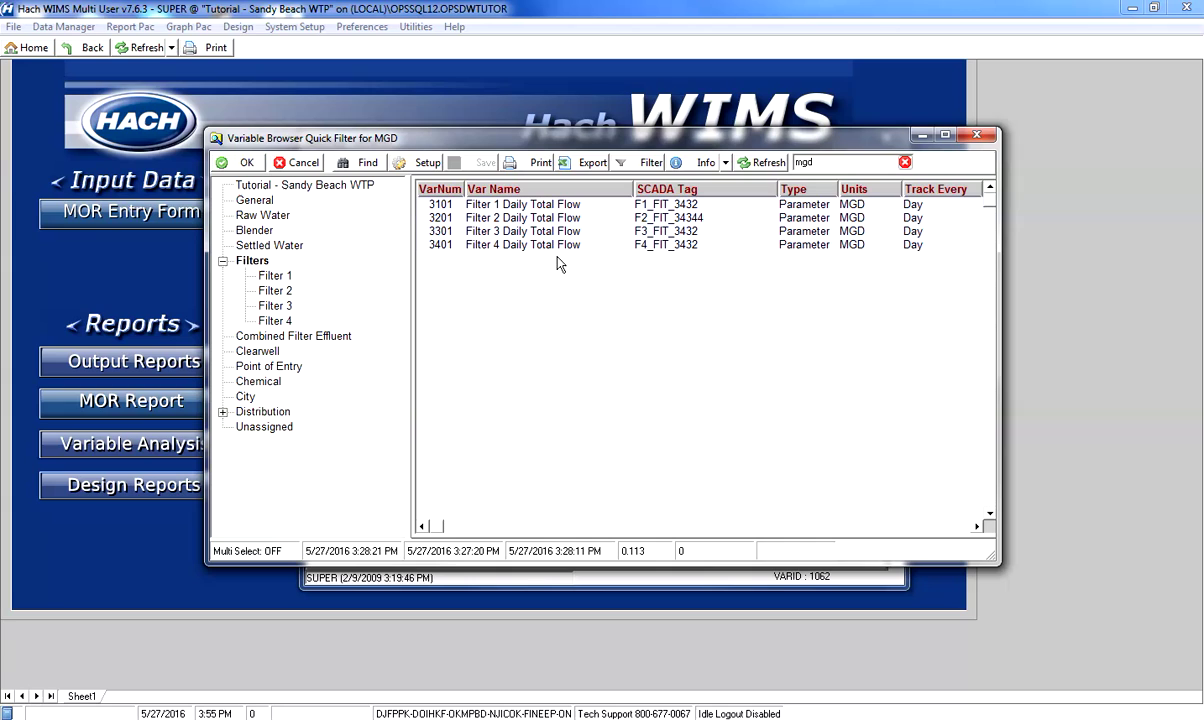
Clear the quick filter, and enlarge the Variable Browser window while slightly narrowing its location tree
left_click(895, 166)
left_click(904, 162)
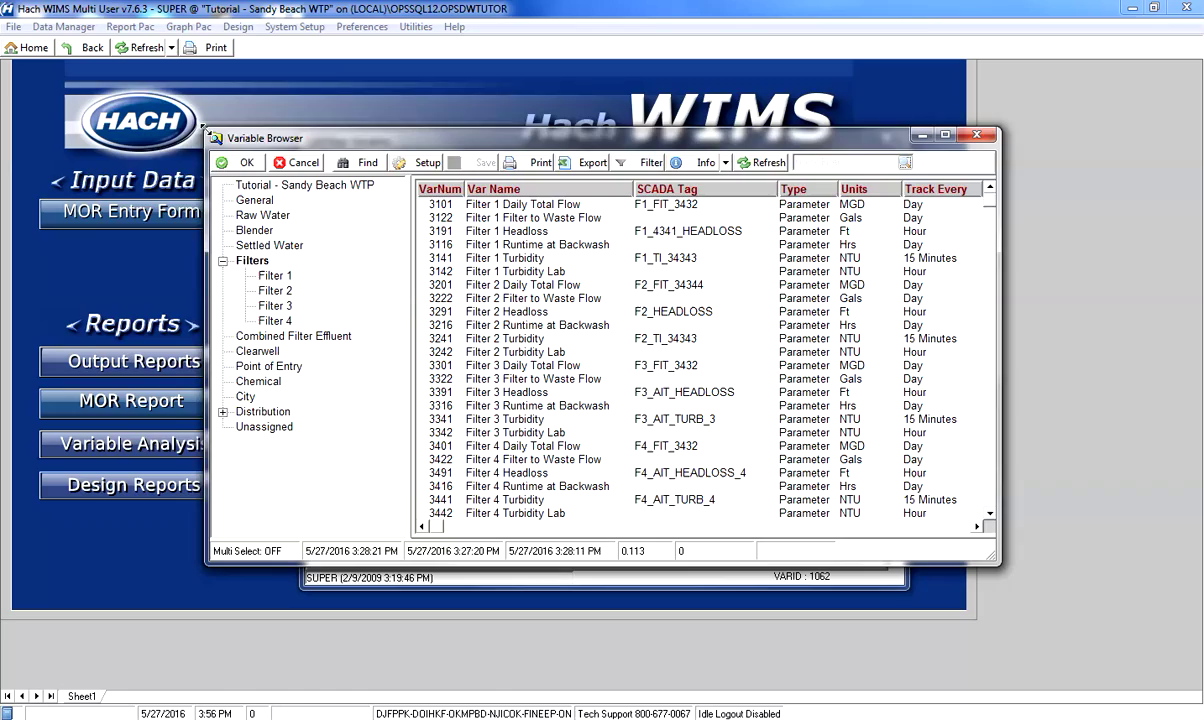
left_click_drag(204, 130, 97, 72)
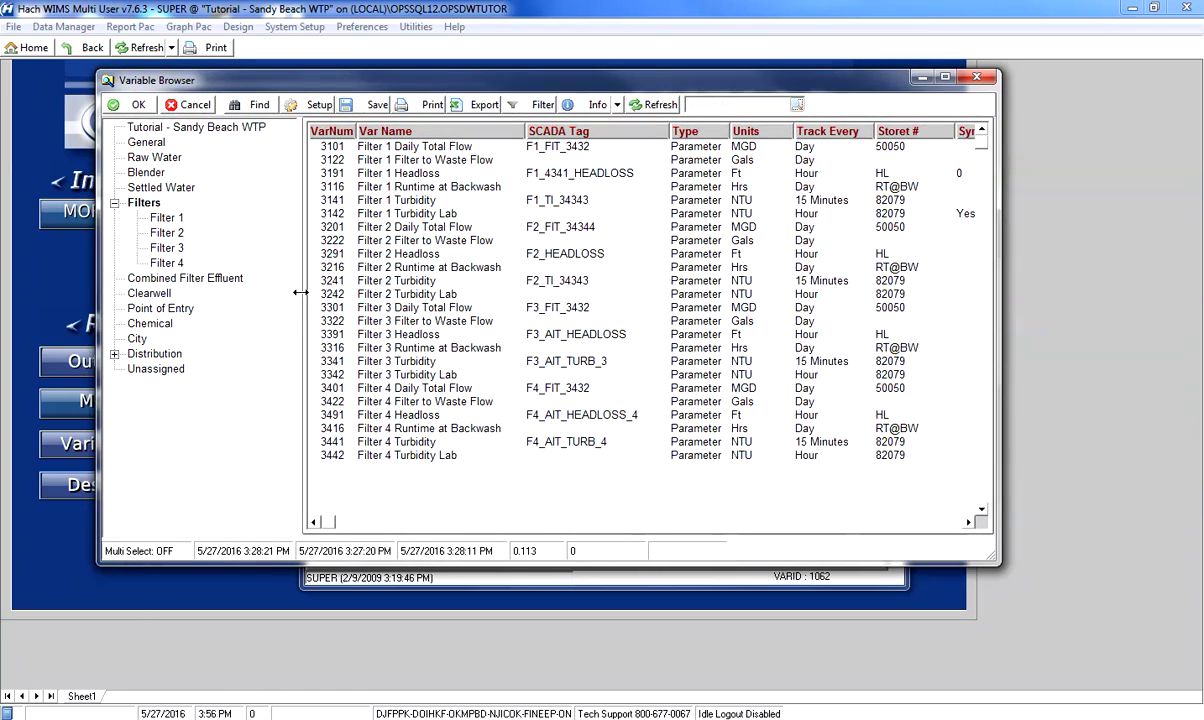
mouse_move(300, 292)
left_mouse_down()
mouse_move(260, 294)
mouse_move(291, 297)
left_mouse_up()
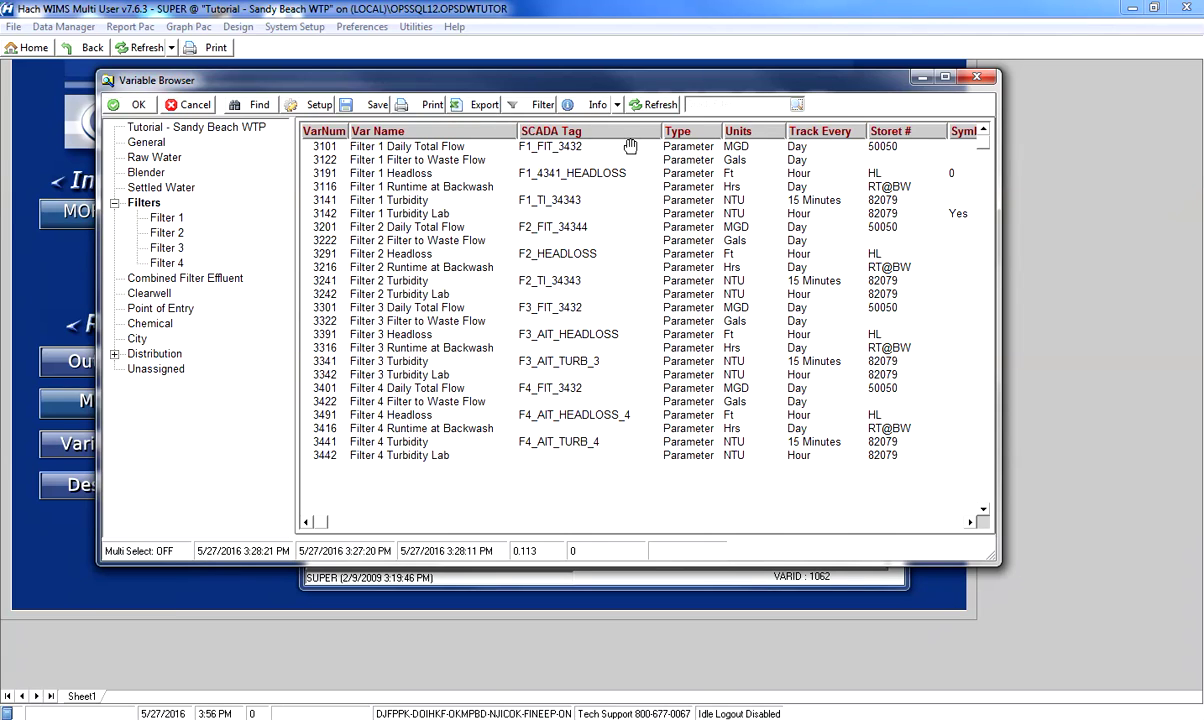
Place the Type and Units columns ahead of SCADA Tag and sort the variable list by Units
left_click_drag(704, 138, 535, 135)
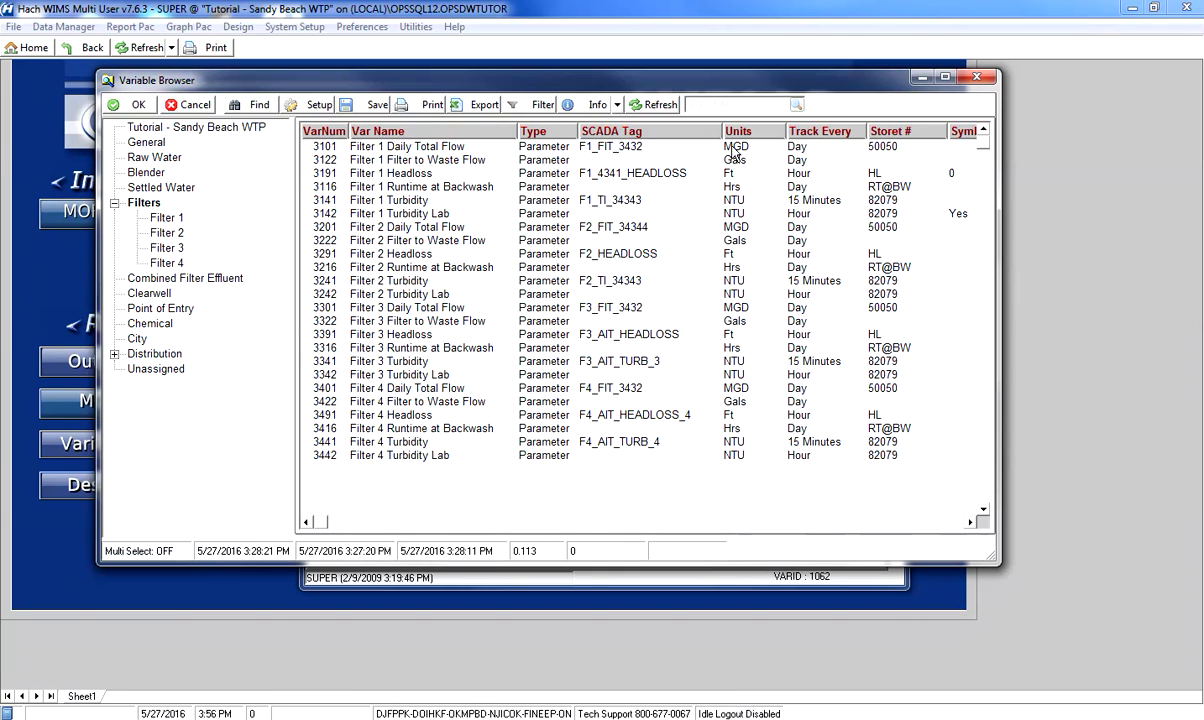
mouse_move(700, 130)
left_mouse_down()
mouse_move(617, 128)
mouse_move(700, 129)
left_mouse_up()
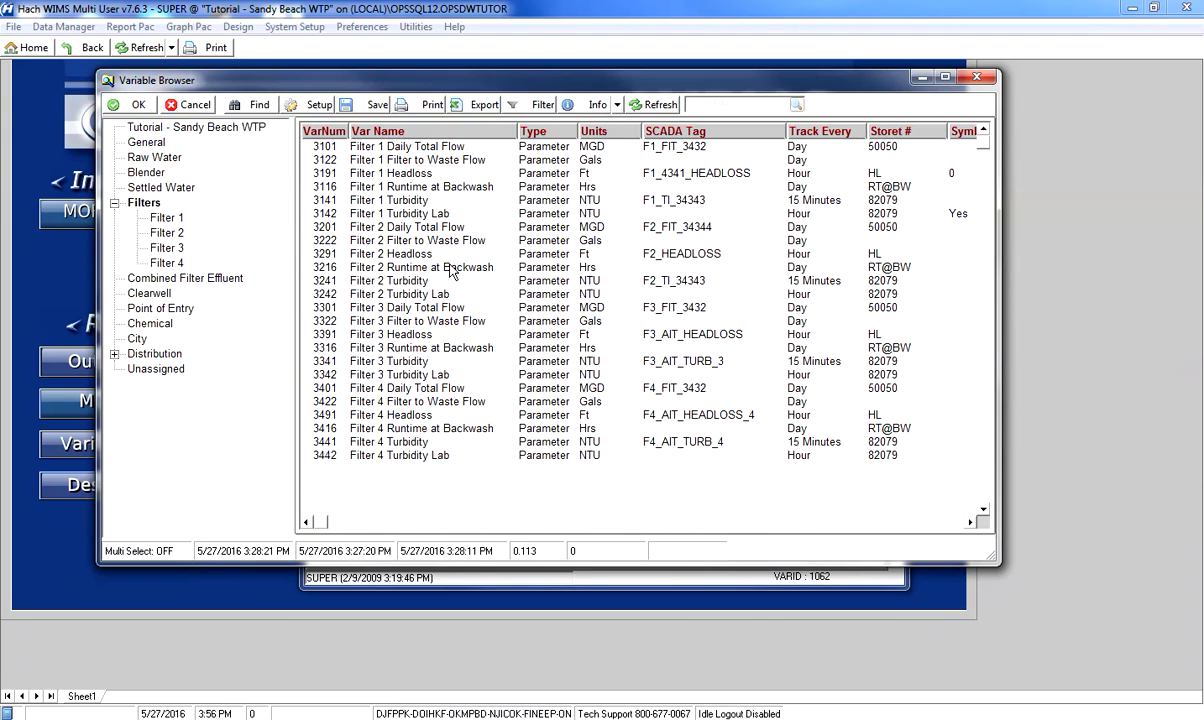
left_click(608, 132)
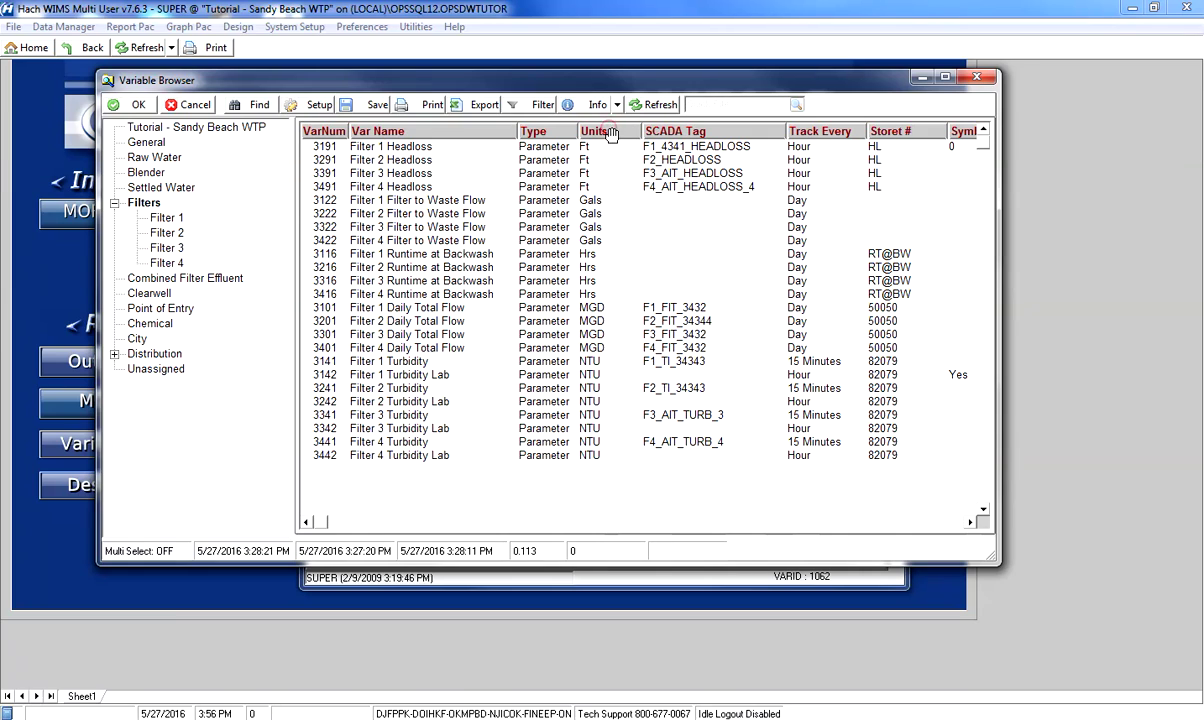
Hide the Symbol and LOCID fields in the variable browser and save the browser settings
left_click(313, 108)
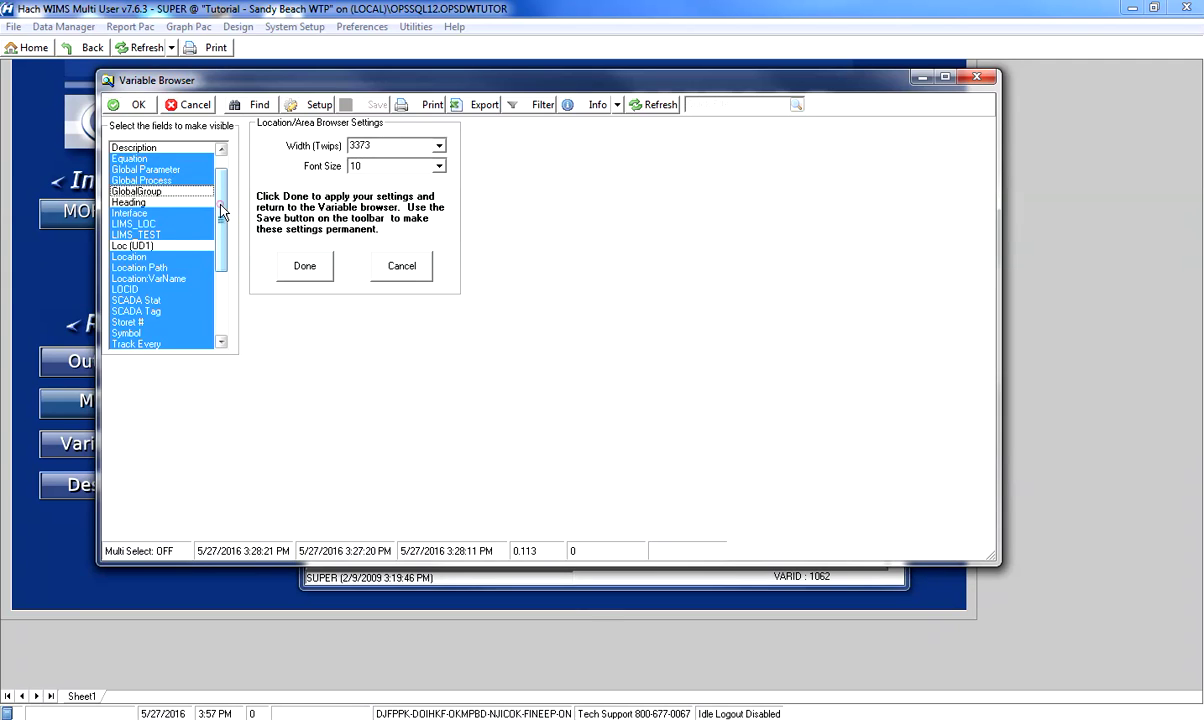
left_click_drag(222, 212, 221, 224)
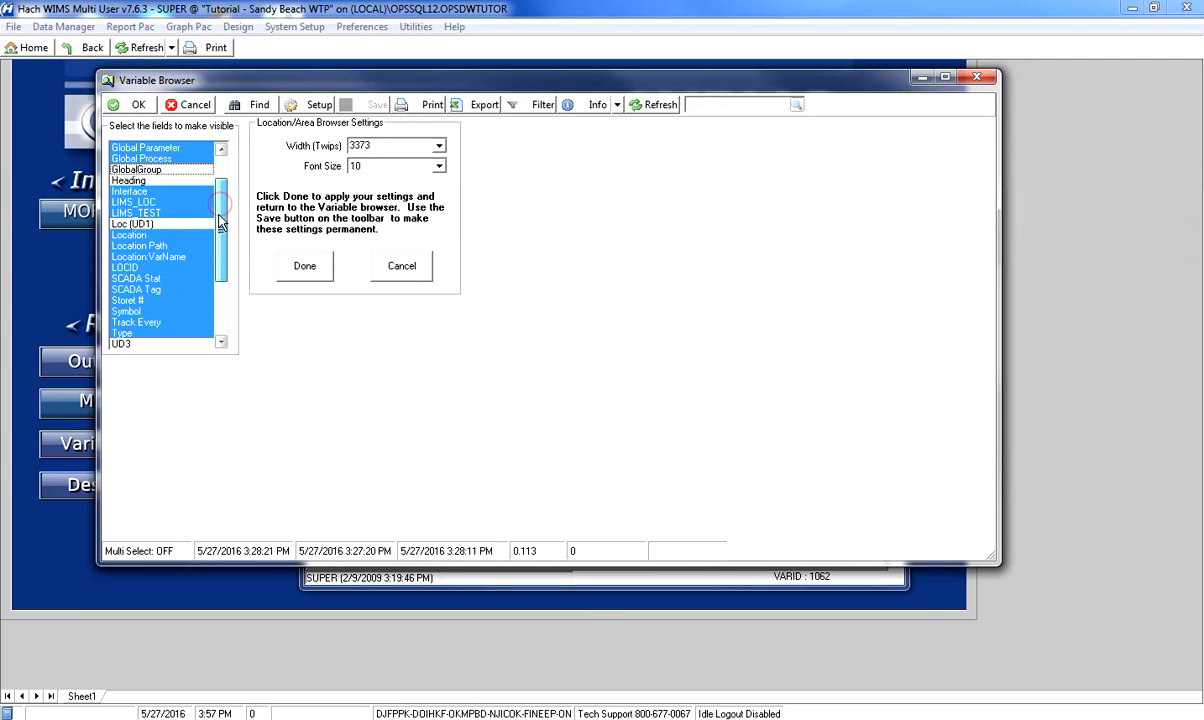
left_click(128, 313)
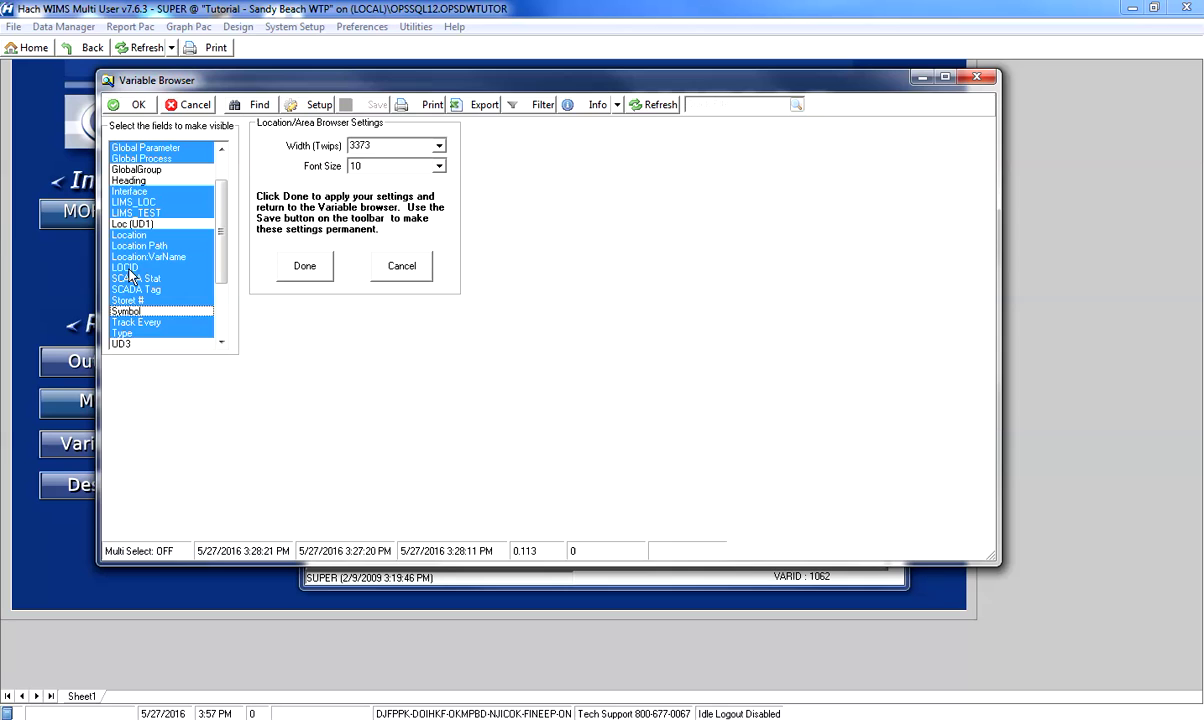
left_click(129, 268)
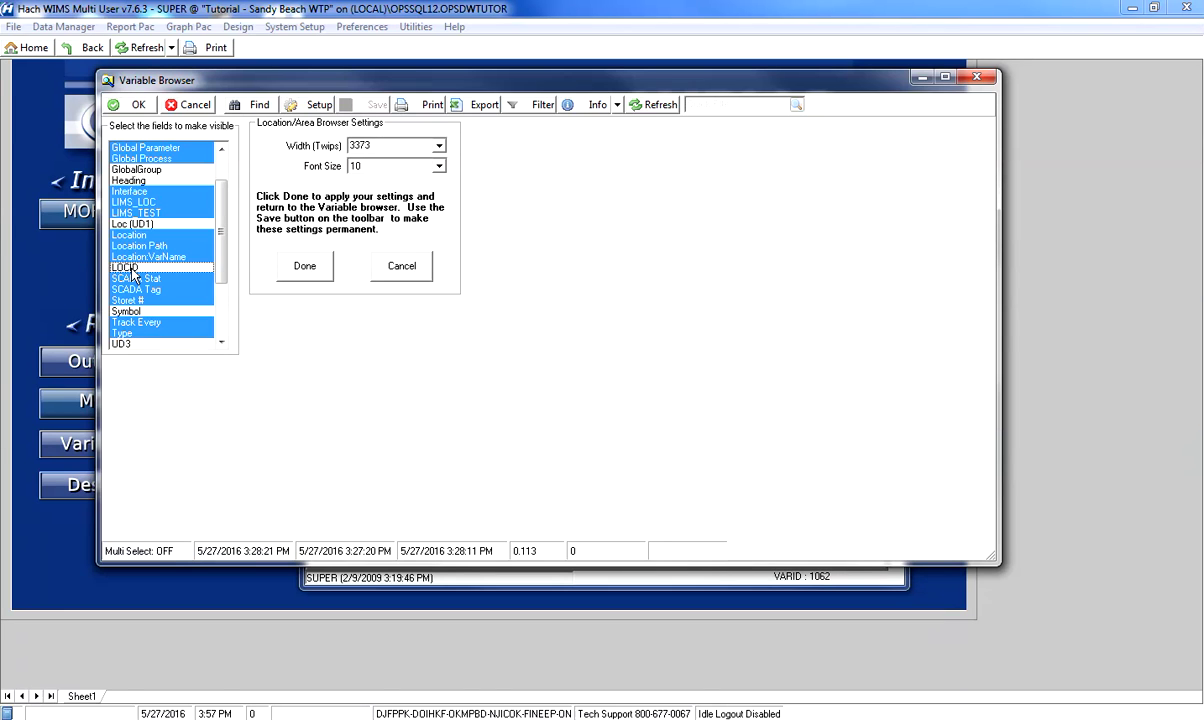
left_click(306, 267)
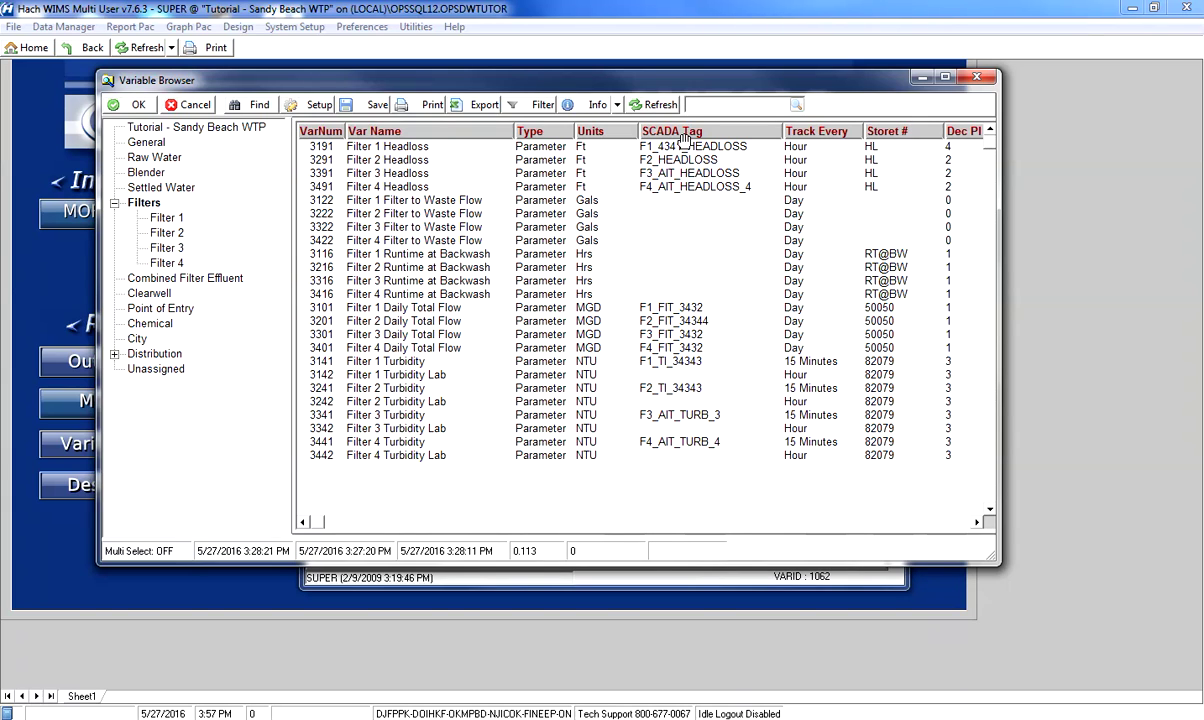
mouse_move(315, 521)
left_mouse_down()
mouse_move(527, 545)
mouse_move(313, 527)
left_mouse_up()
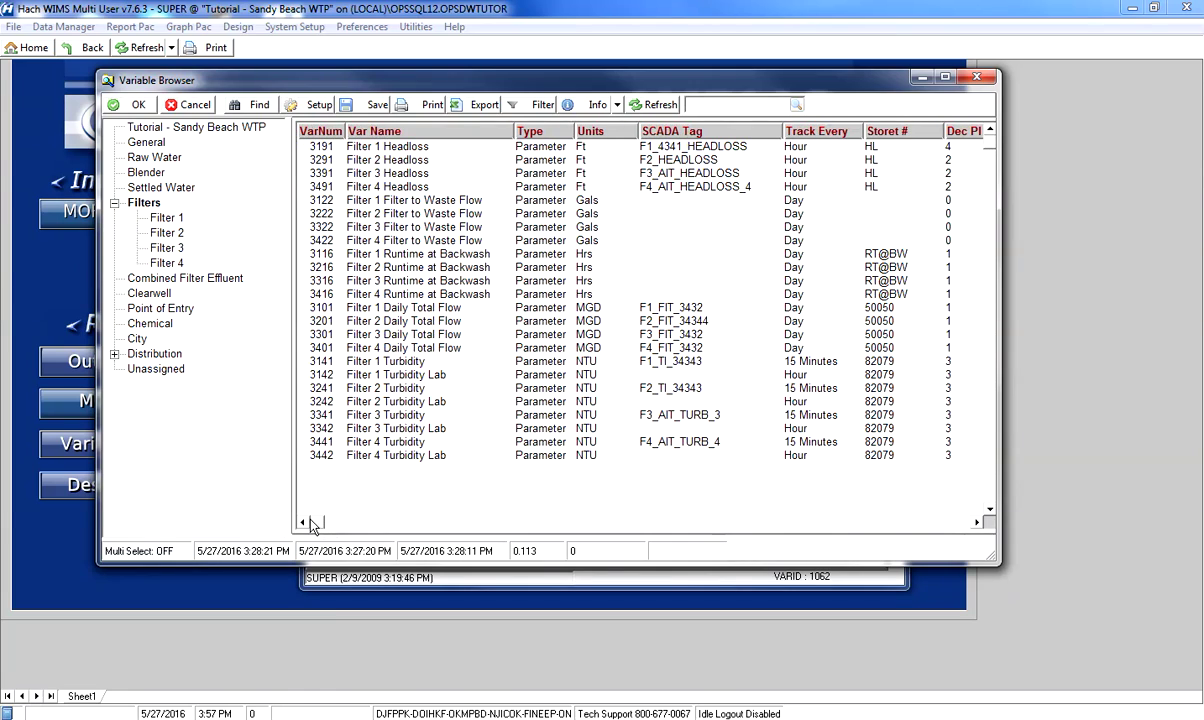
left_click(372, 105)
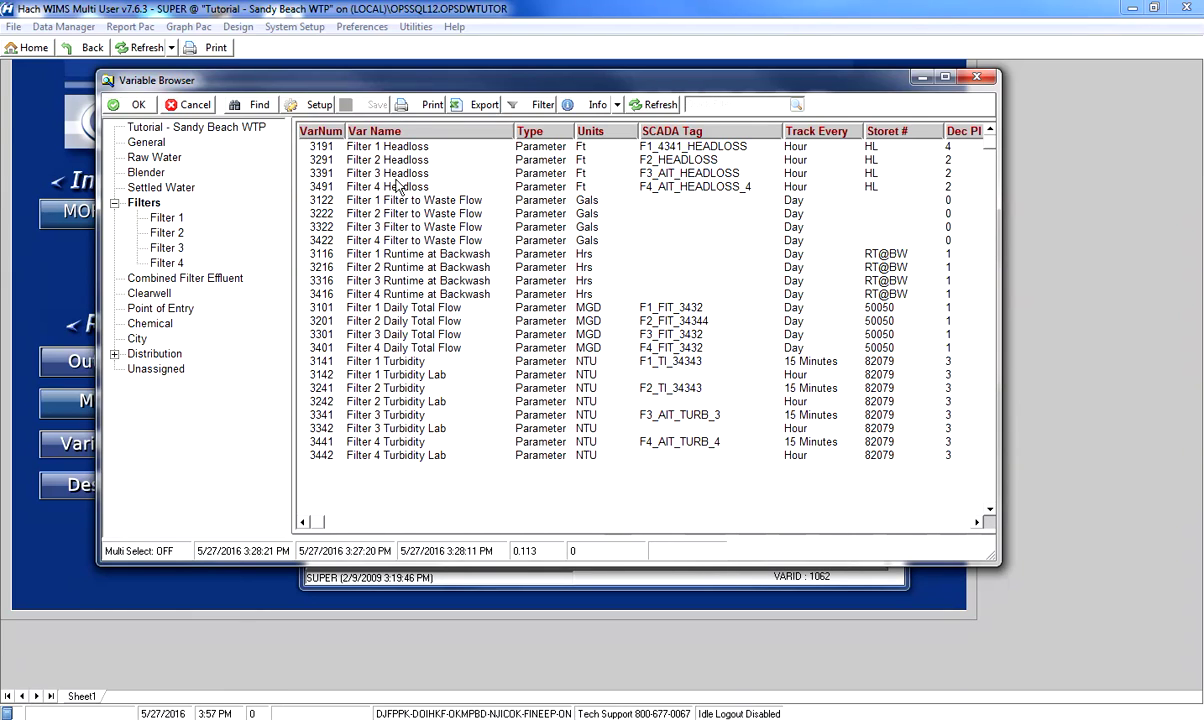
Load the Filter 1 Headloss variable into the variable editor and reopen the variable browser
left_click(394, 148)
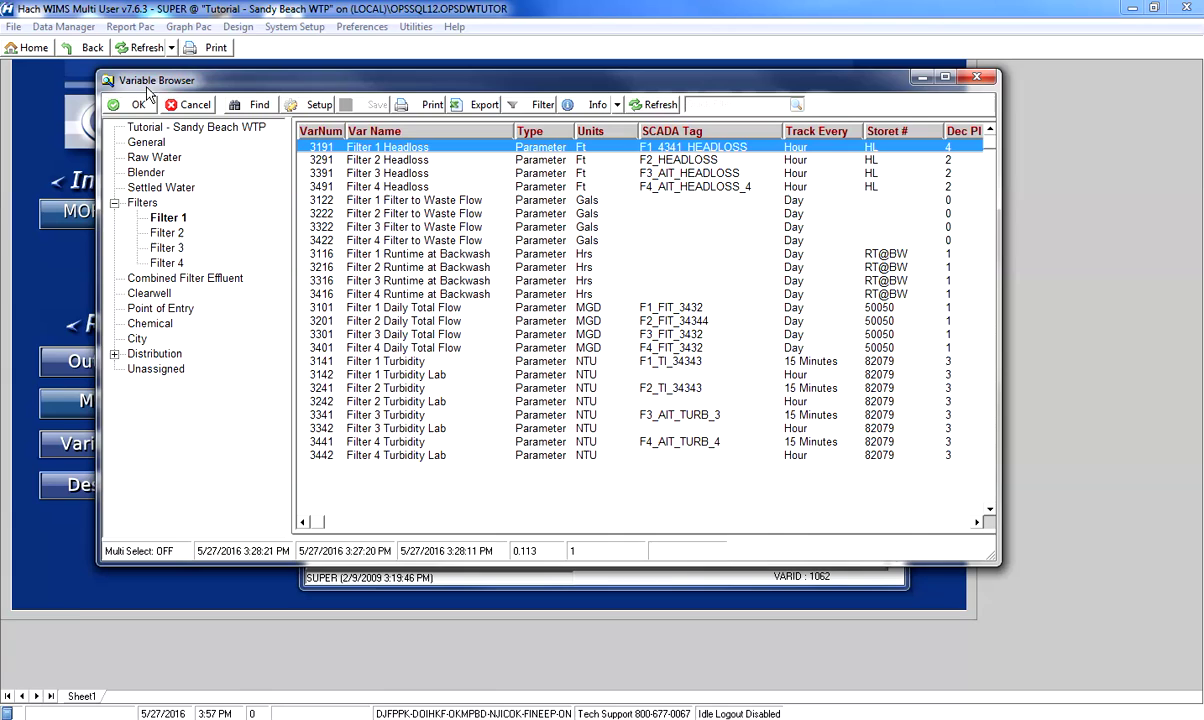
double_click(404, 150)
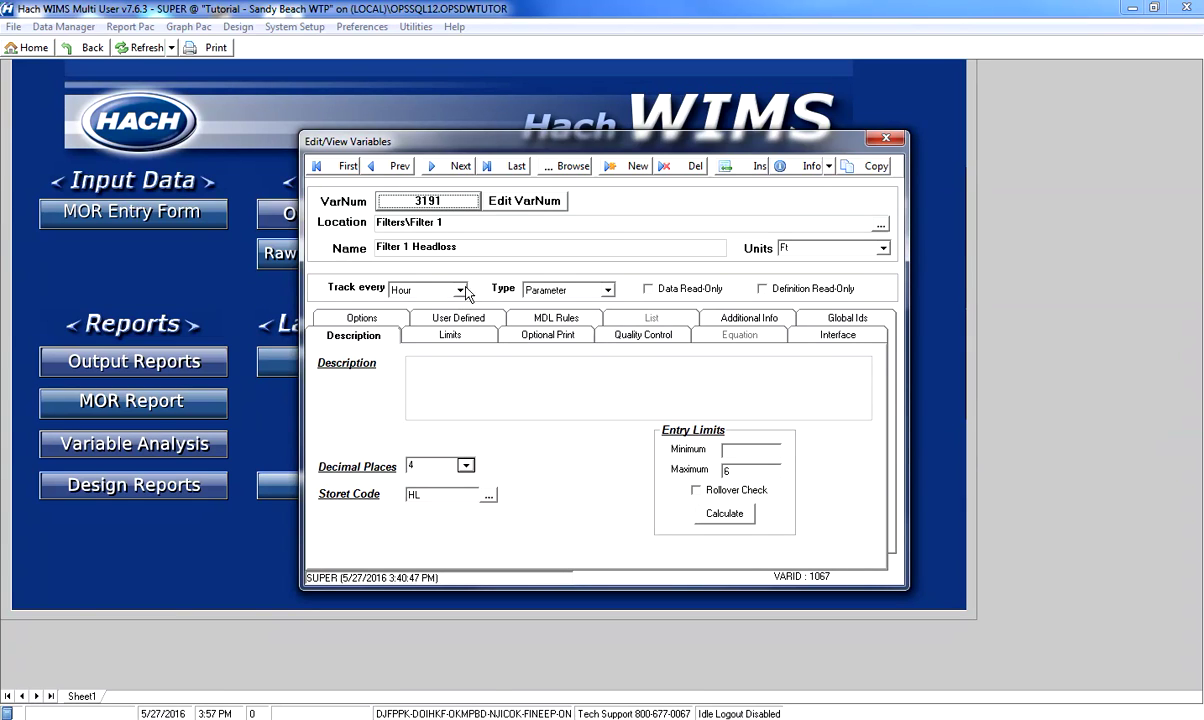
left_click(570, 167)
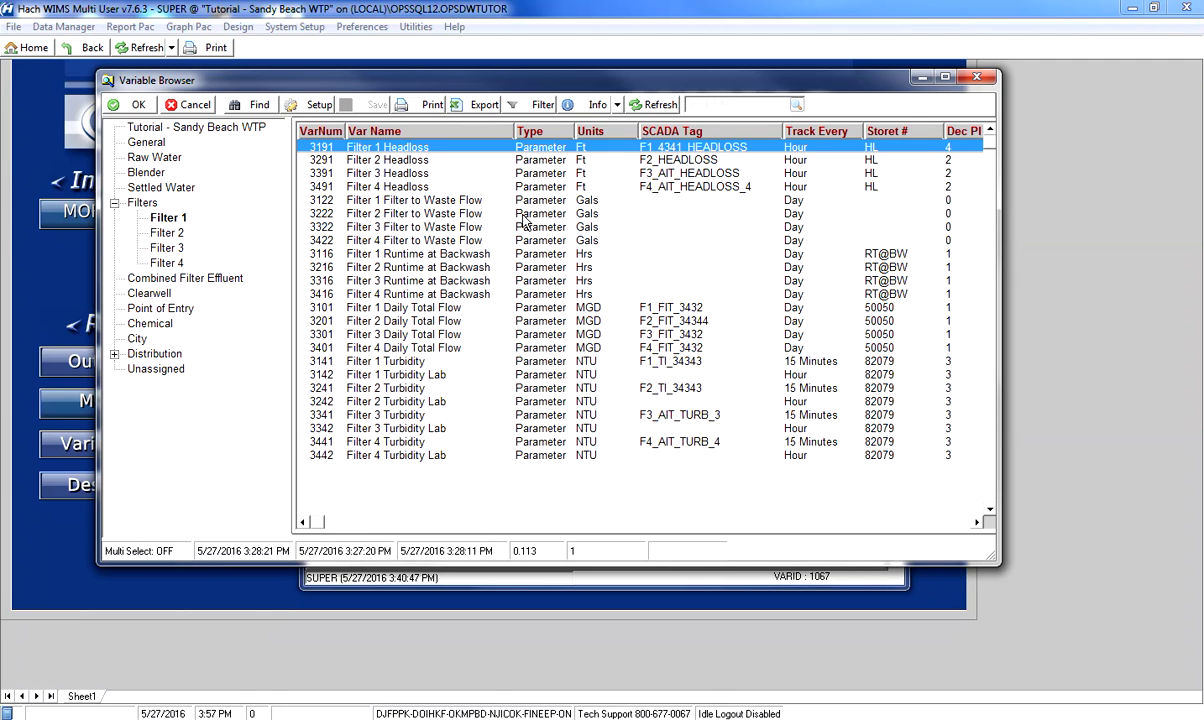
View the 1000 most recent values of Filter 1 Headloss and close the results
right_click(405, 149)
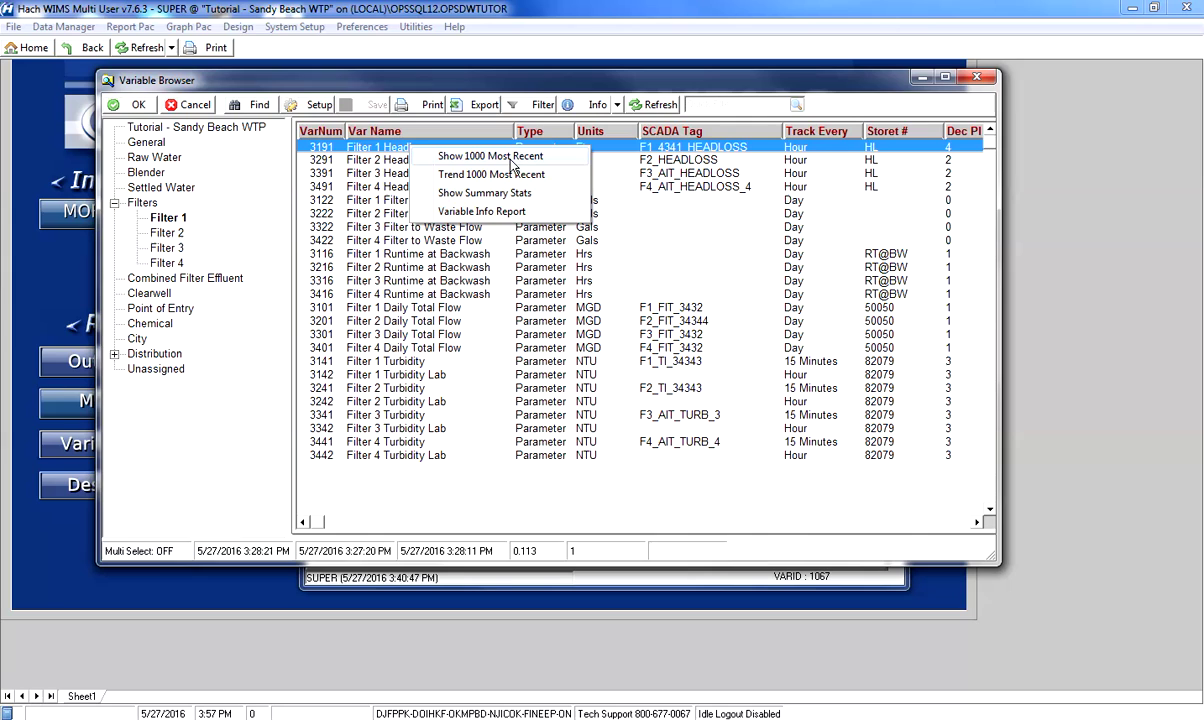
left_click(526, 158)
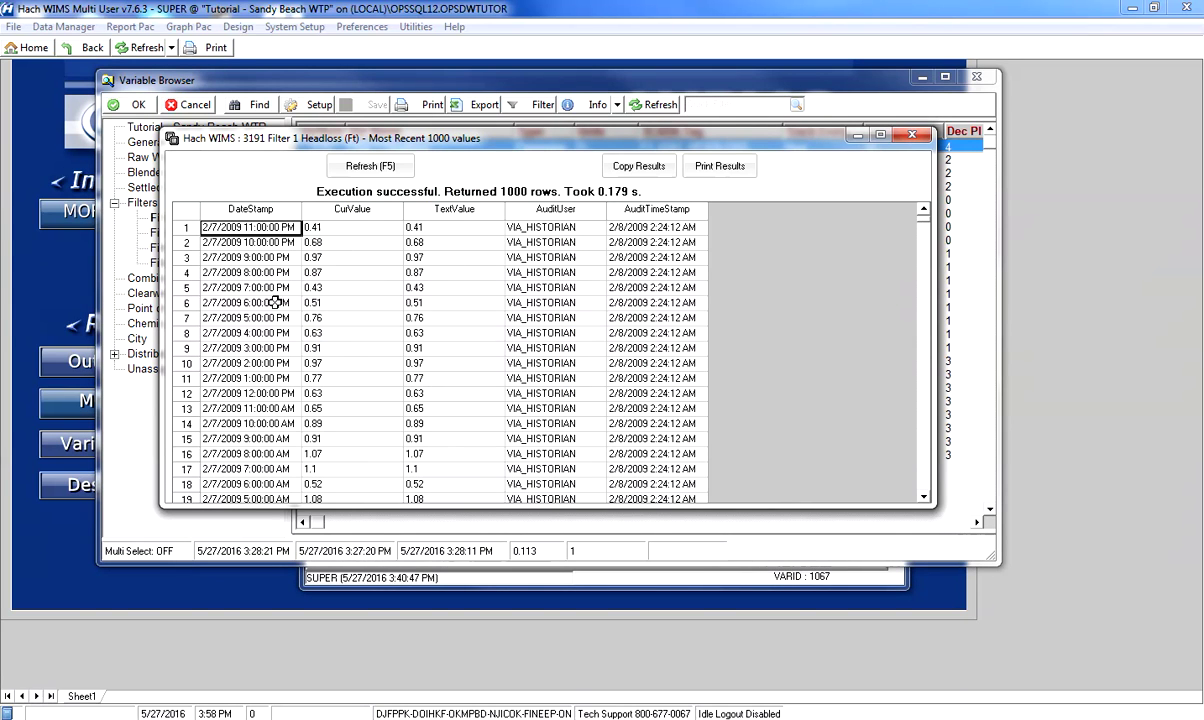
left_click(918, 138)
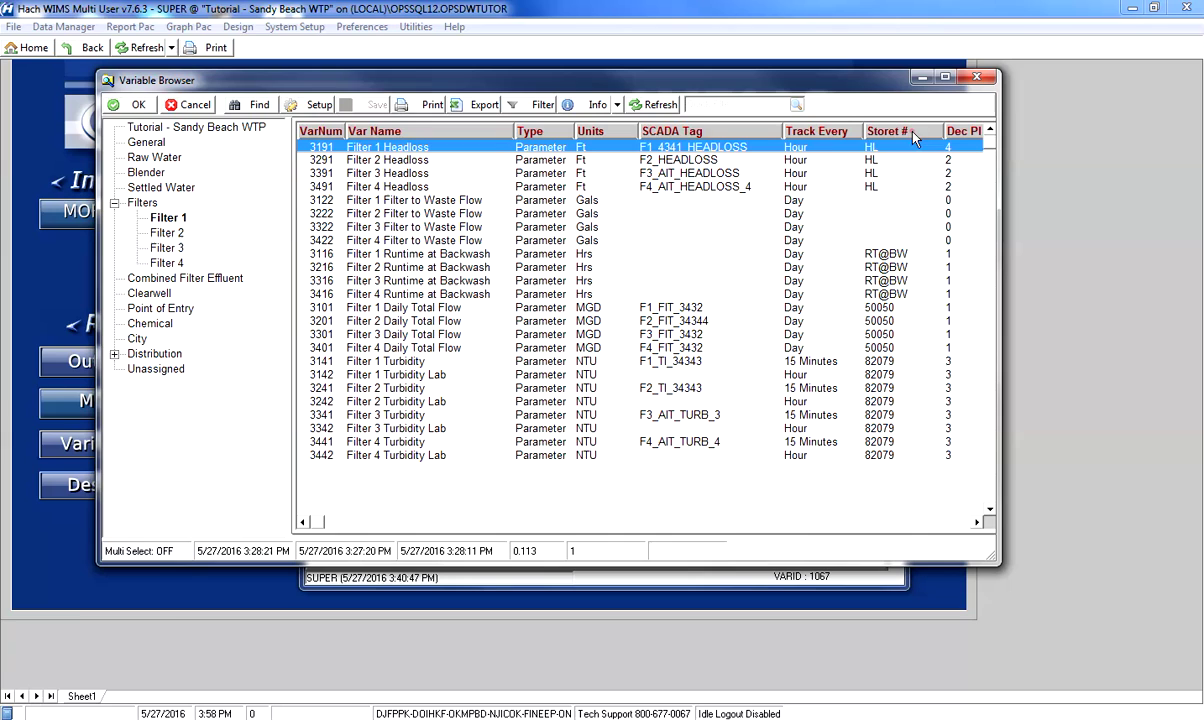
Trend the 1000 most recent Filter 1 Headloss values and zoom the graph to about January 14–24, 2009
right_click(436, 155)
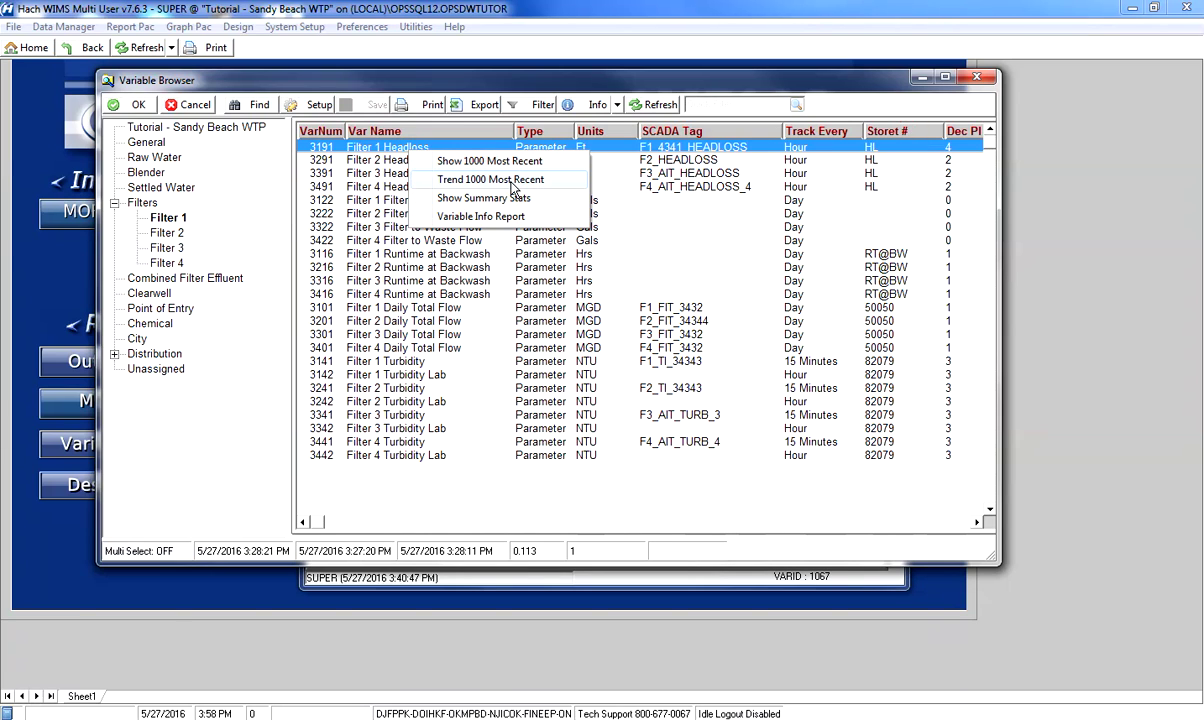
left_click(490, 180)
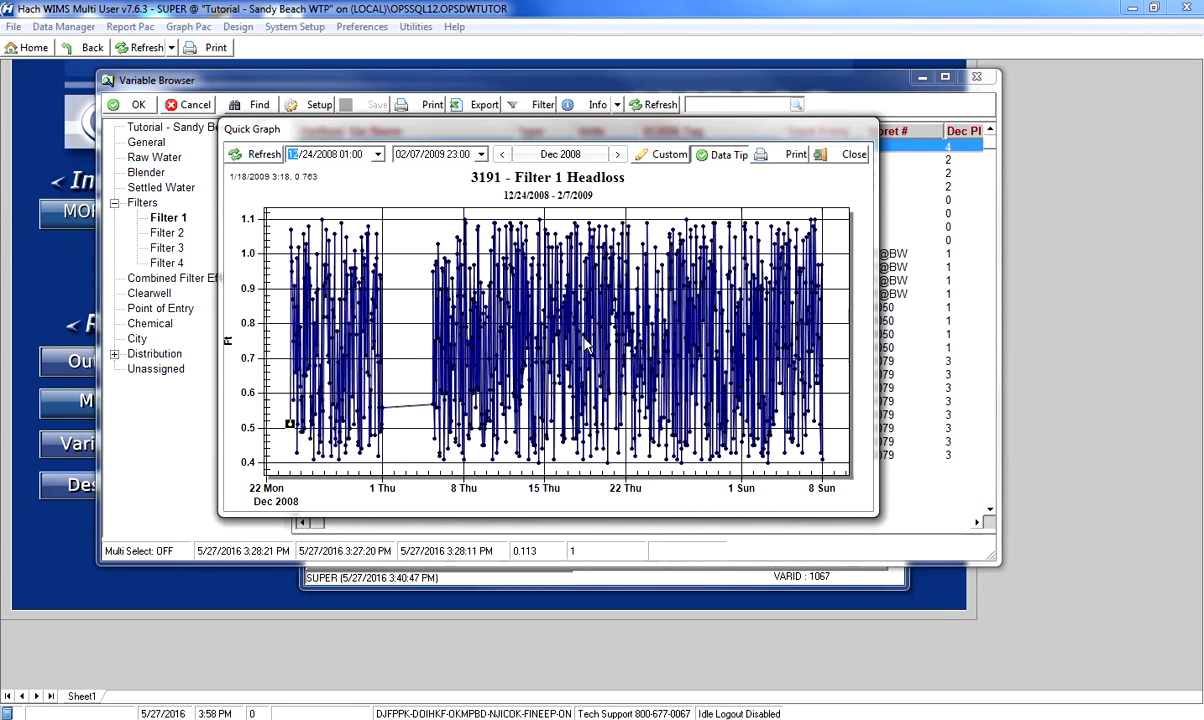
left_click_drag(526, 322, 626, 326)
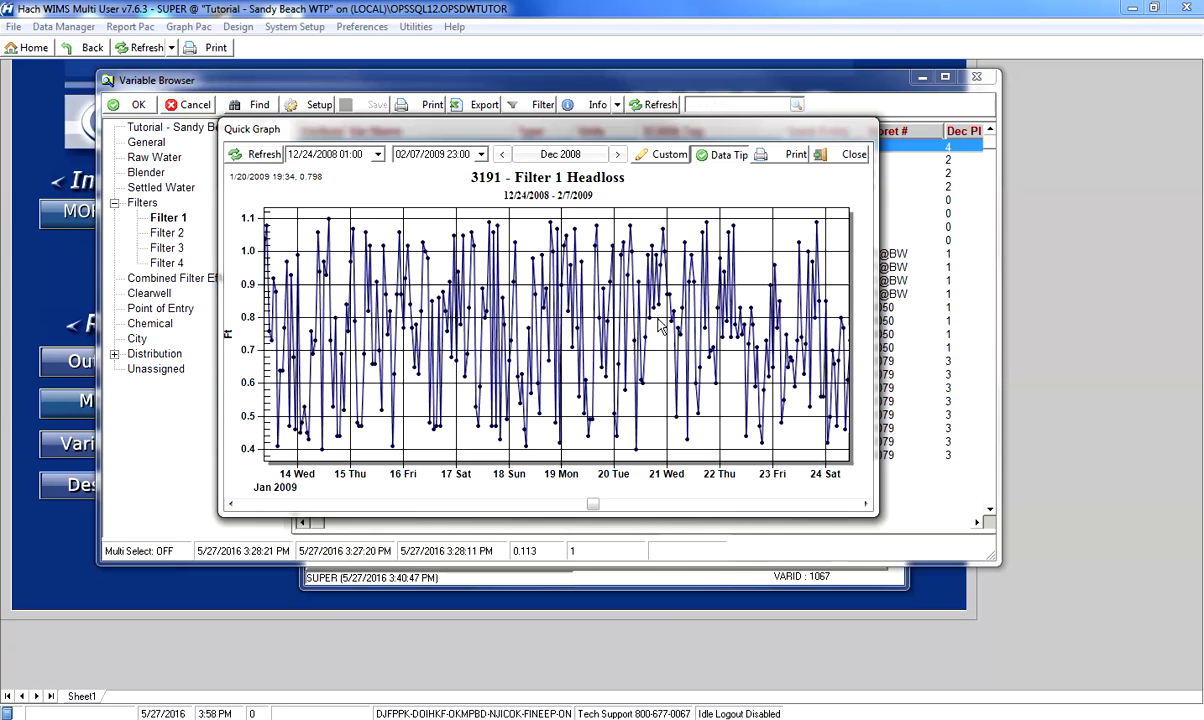
Close the quick graph, accept the selected variable in the browser, and close the variable editor
left_click(840, 155)
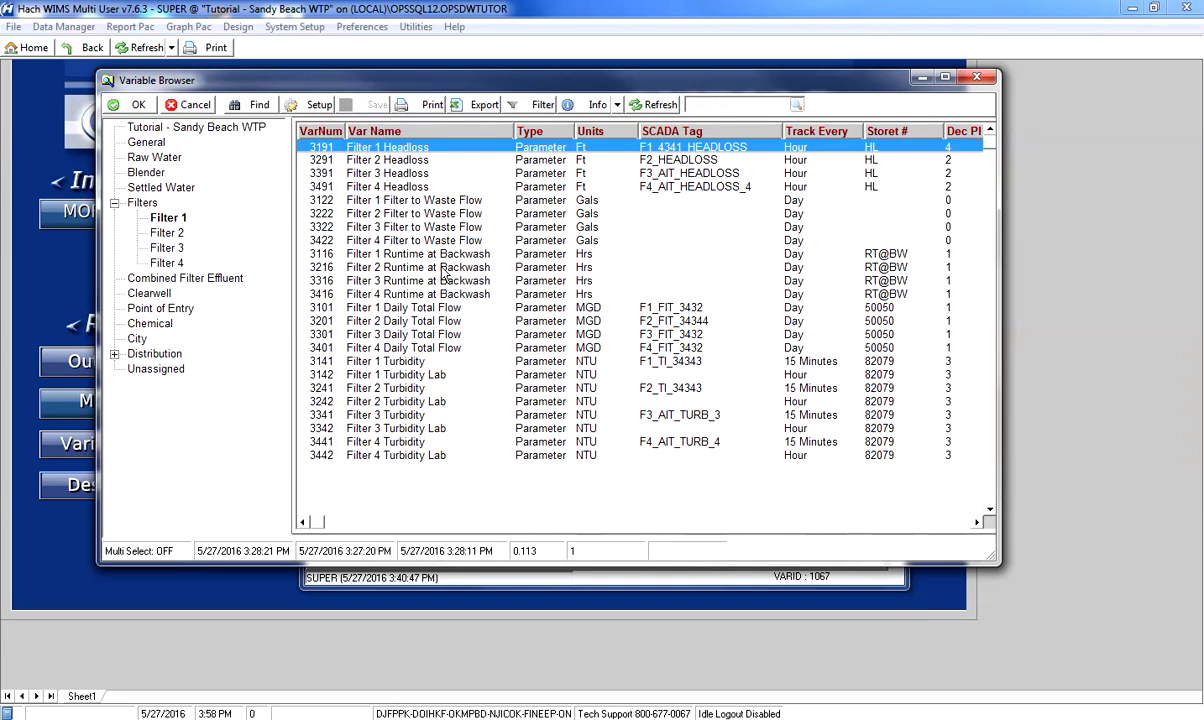
left_click(135, 104)
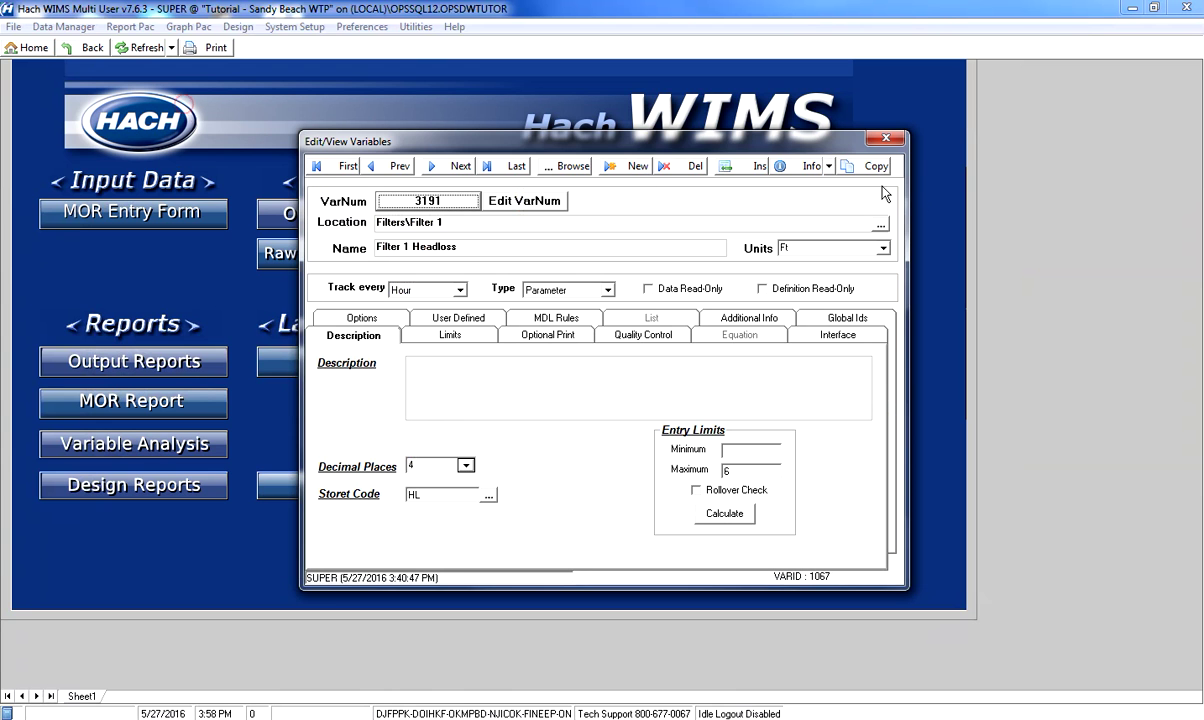
left_click(886, 139)
Start a new time series graph and open the variable browser to add graph variables
left_click(188, 26)
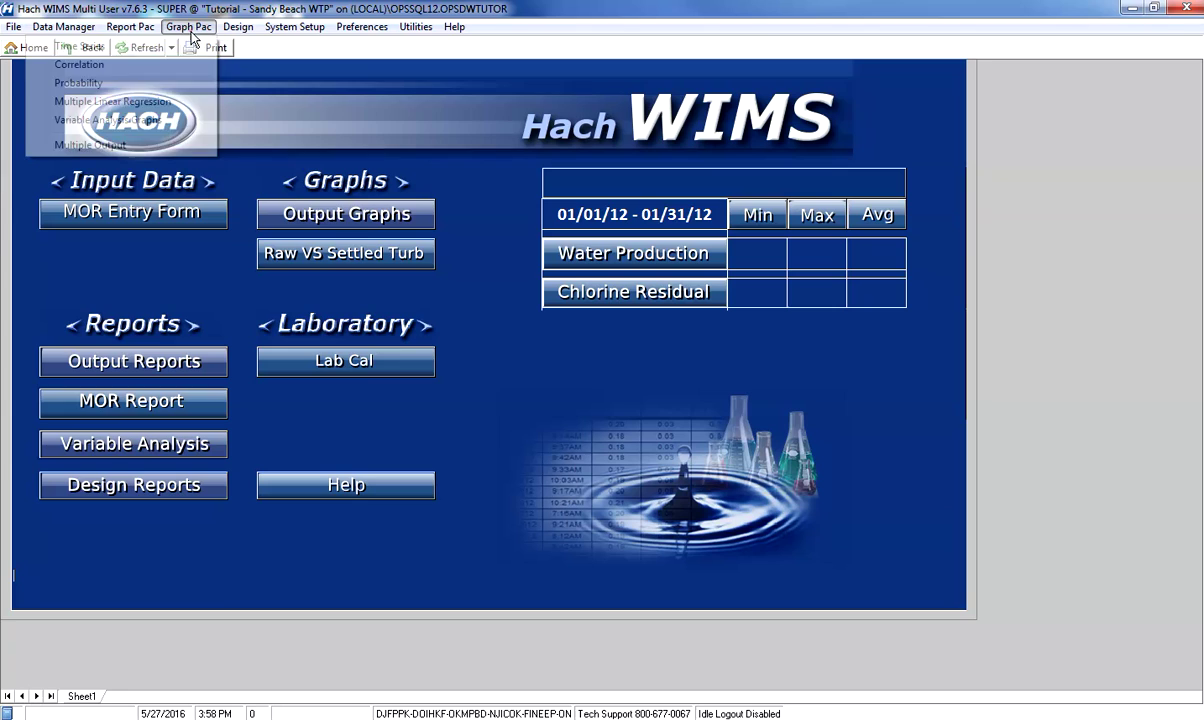
left_click(95, 47)
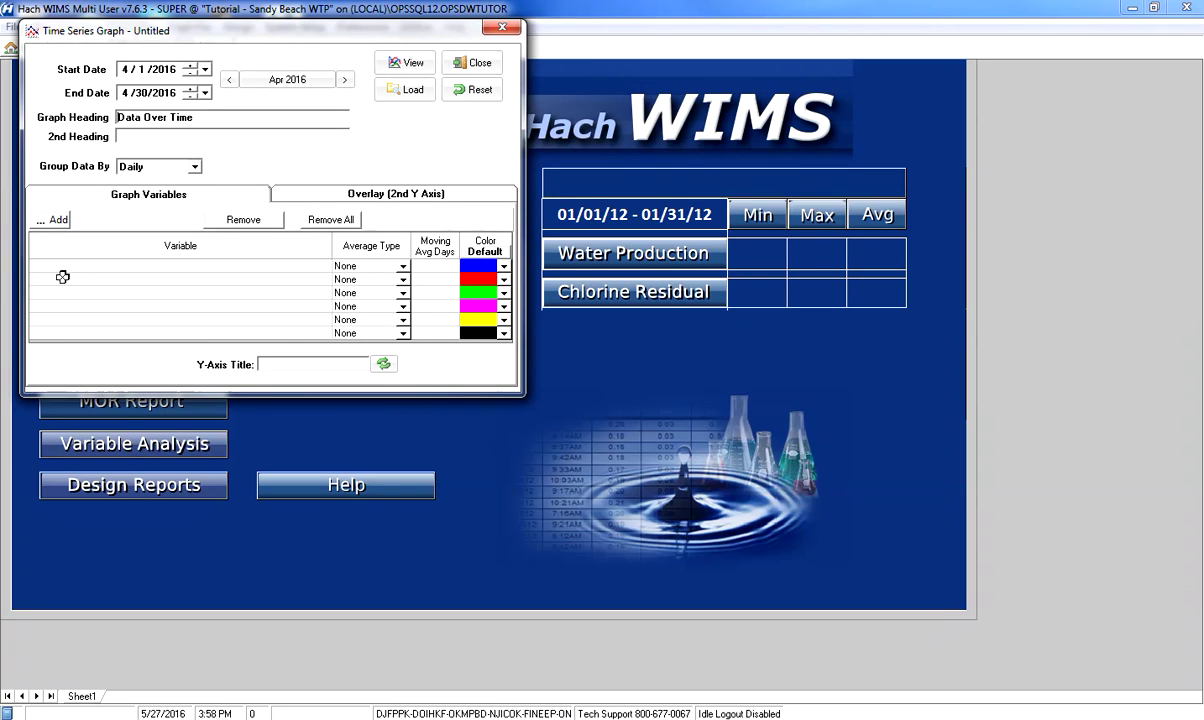
left_click(55, 219)
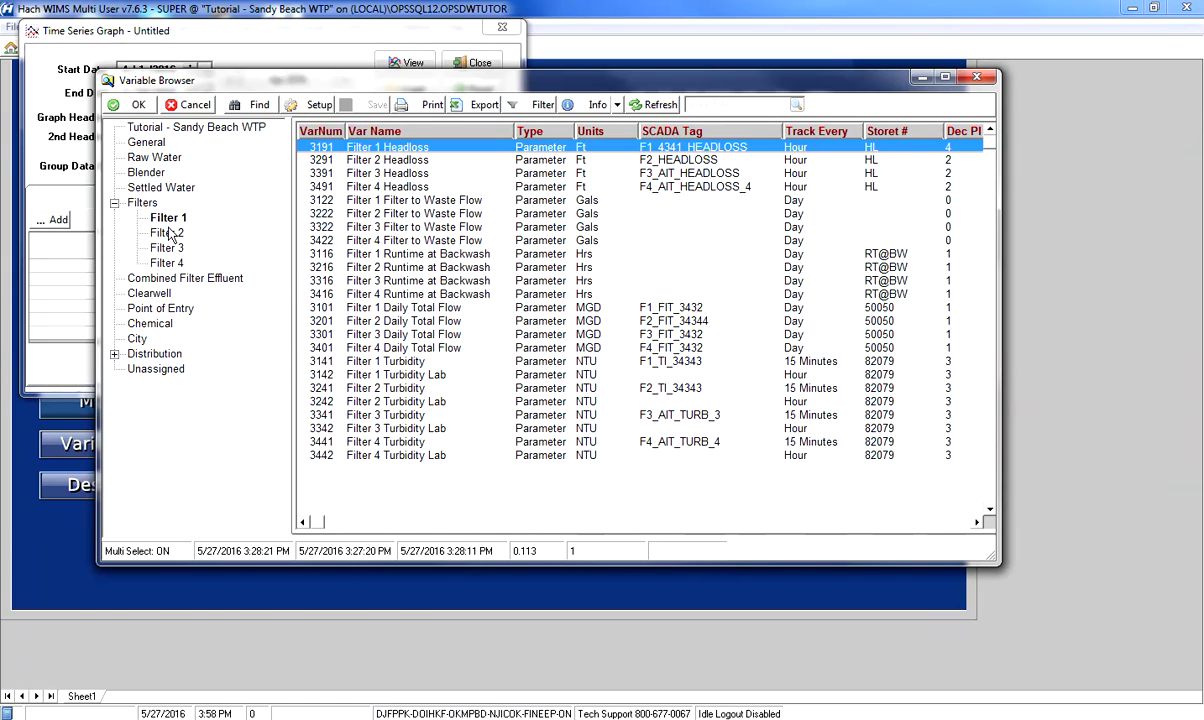
Show the variables in the Filters location and its children, and quick-filter the list for "turbidity"
left_click(140, 204)
right_click(140, 204)
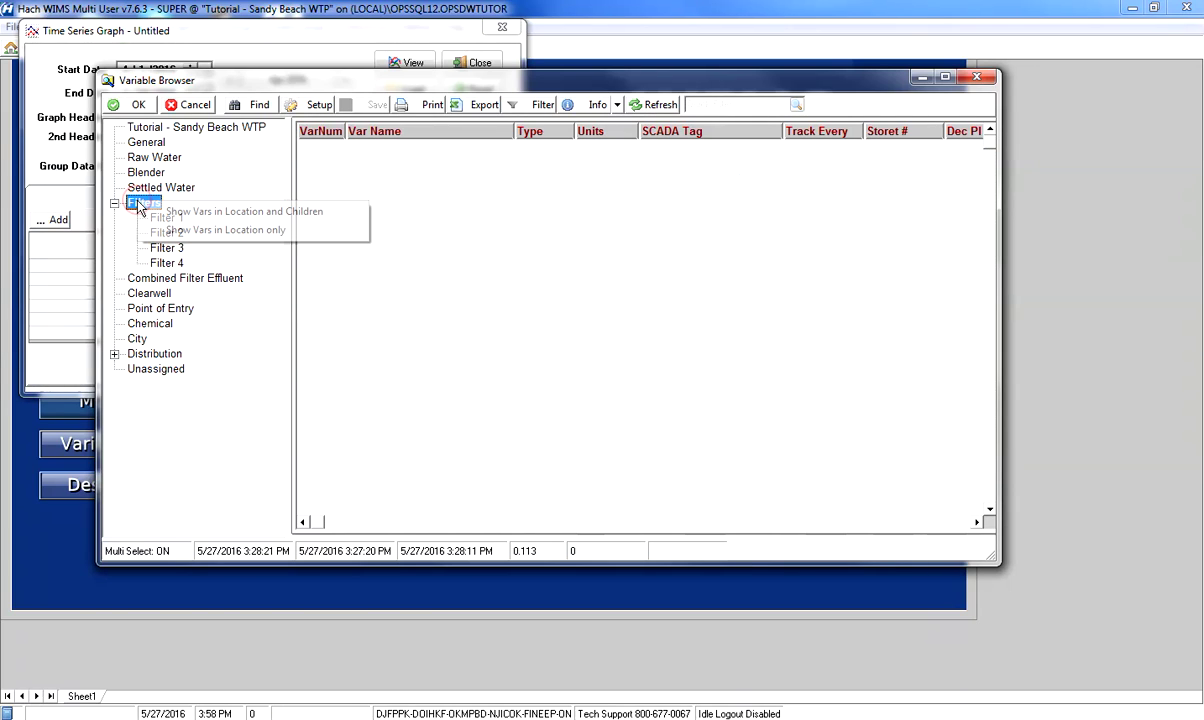
left_click(178, 213)
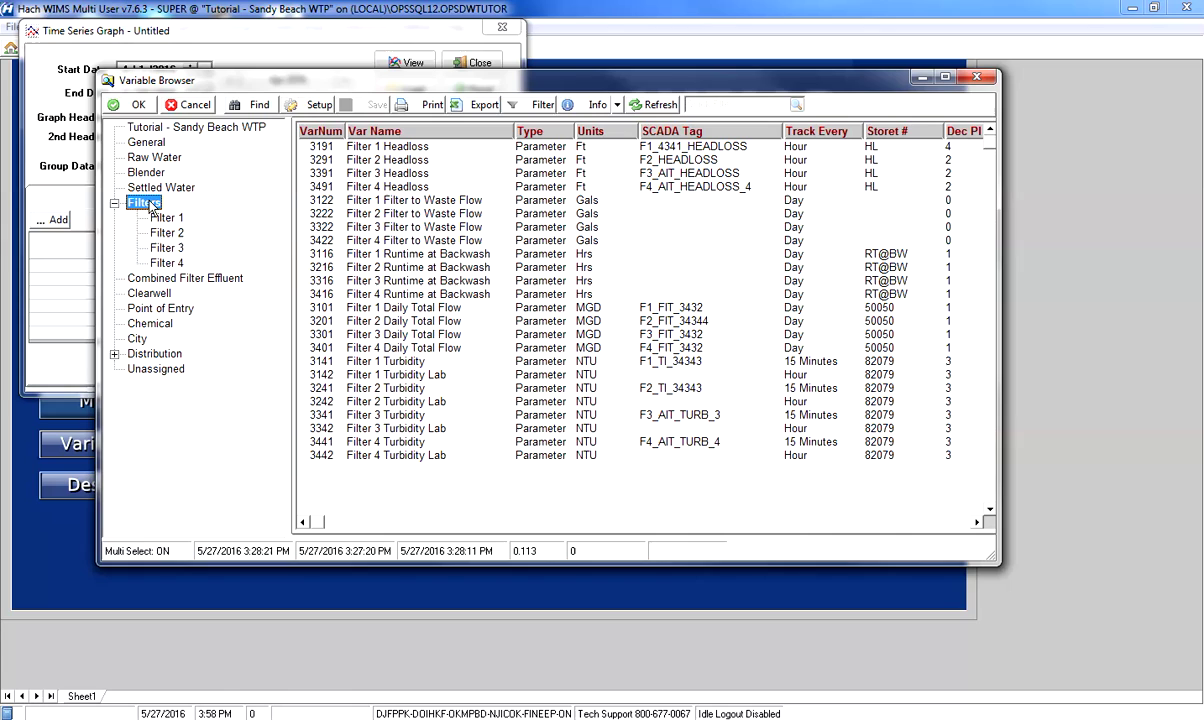
left_click(736, 107)
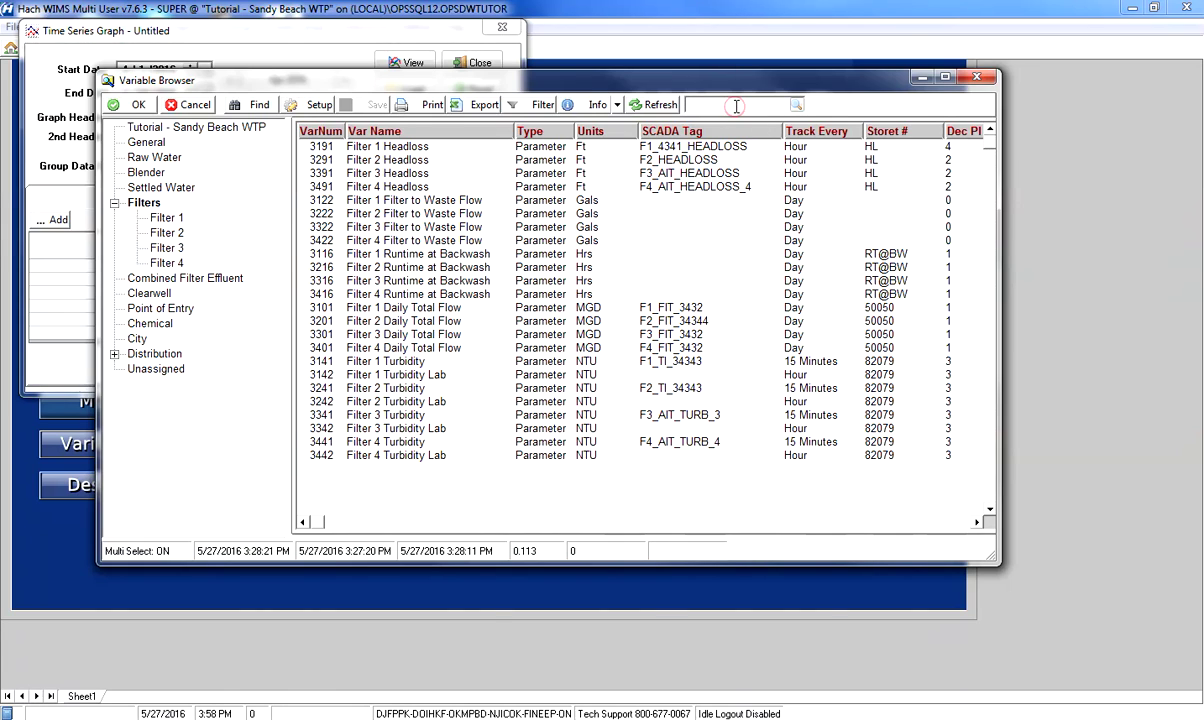
type("turb")
key("Return")
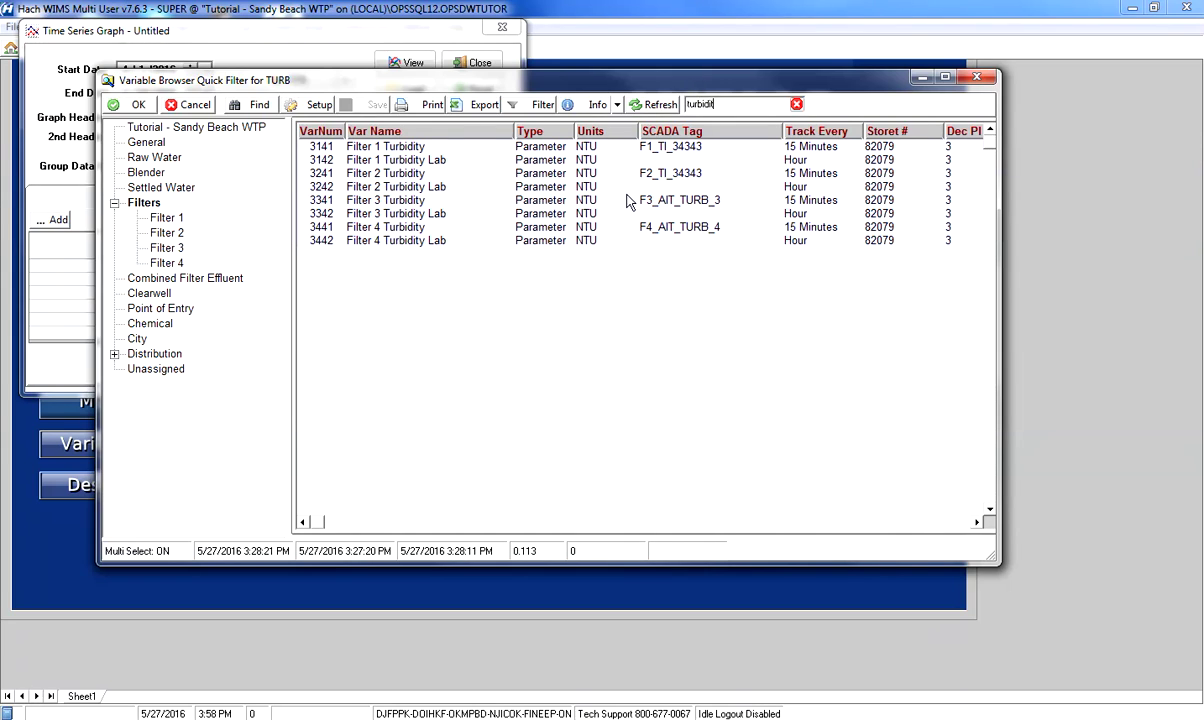
key("Return")
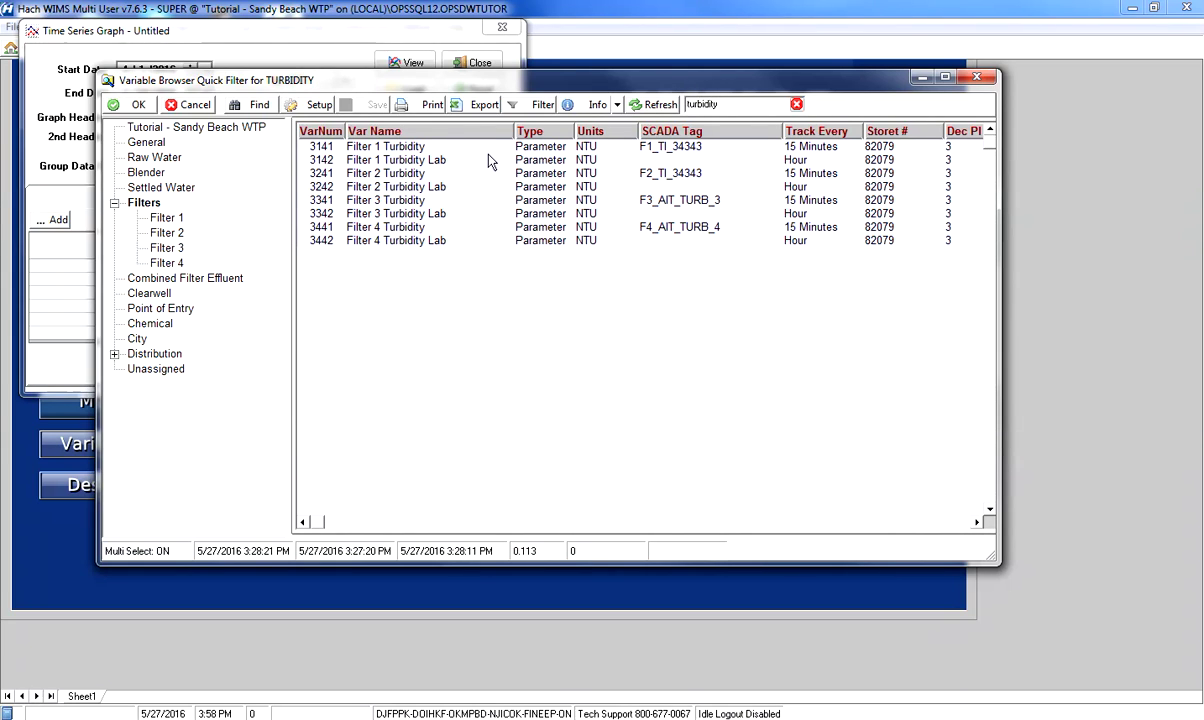
Add the Filter 1, Filter 2, Filter 3 and Filter 4 Turbidity variables, excluding the Lab ones, to the time series graph
left_click(405, 150)
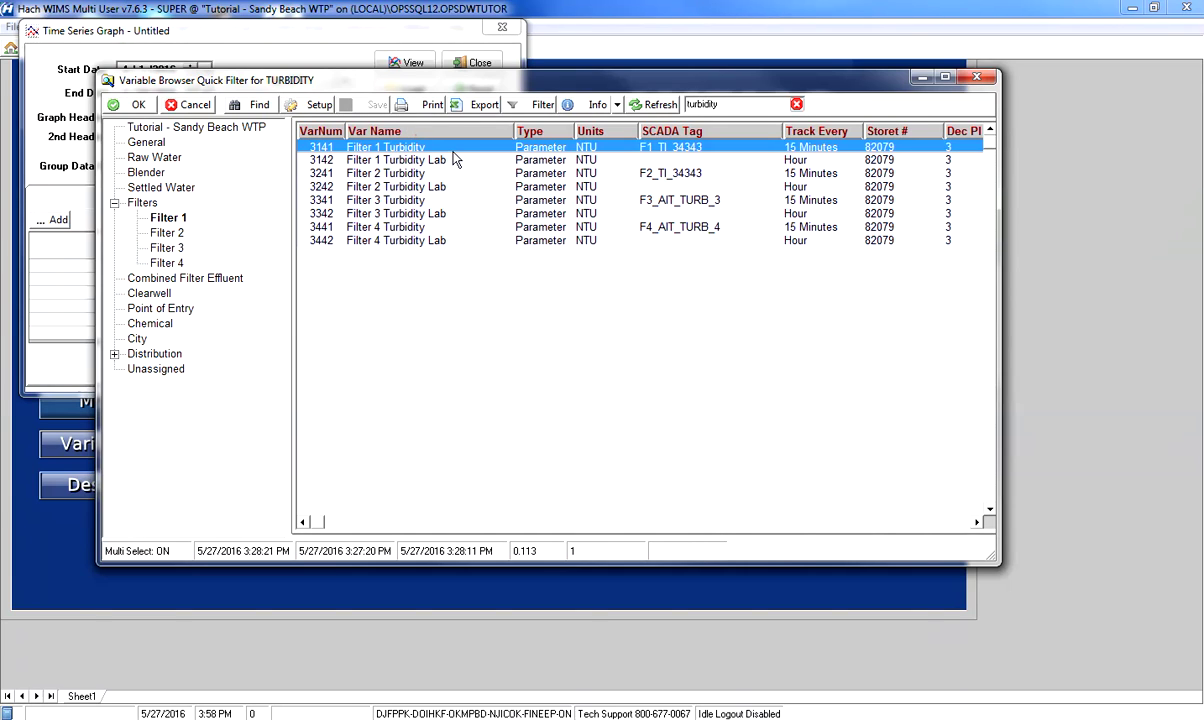
left_click(420, 175)
left_click(405, 200)
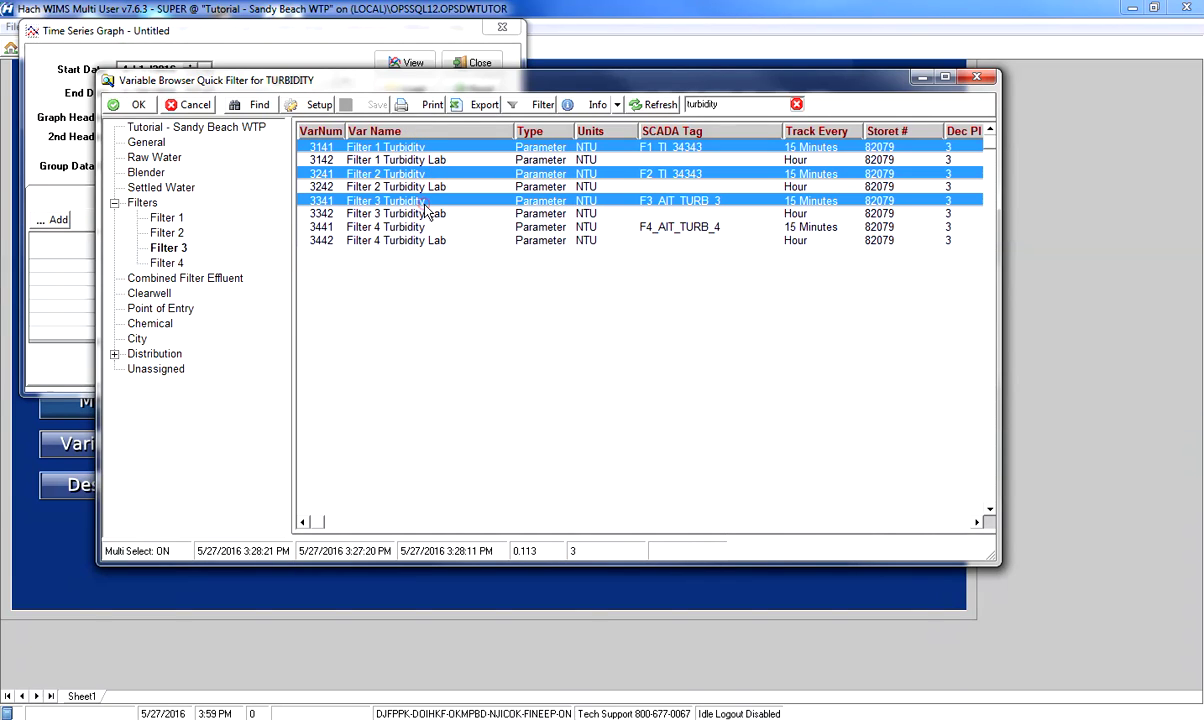
left_click(420, 228)
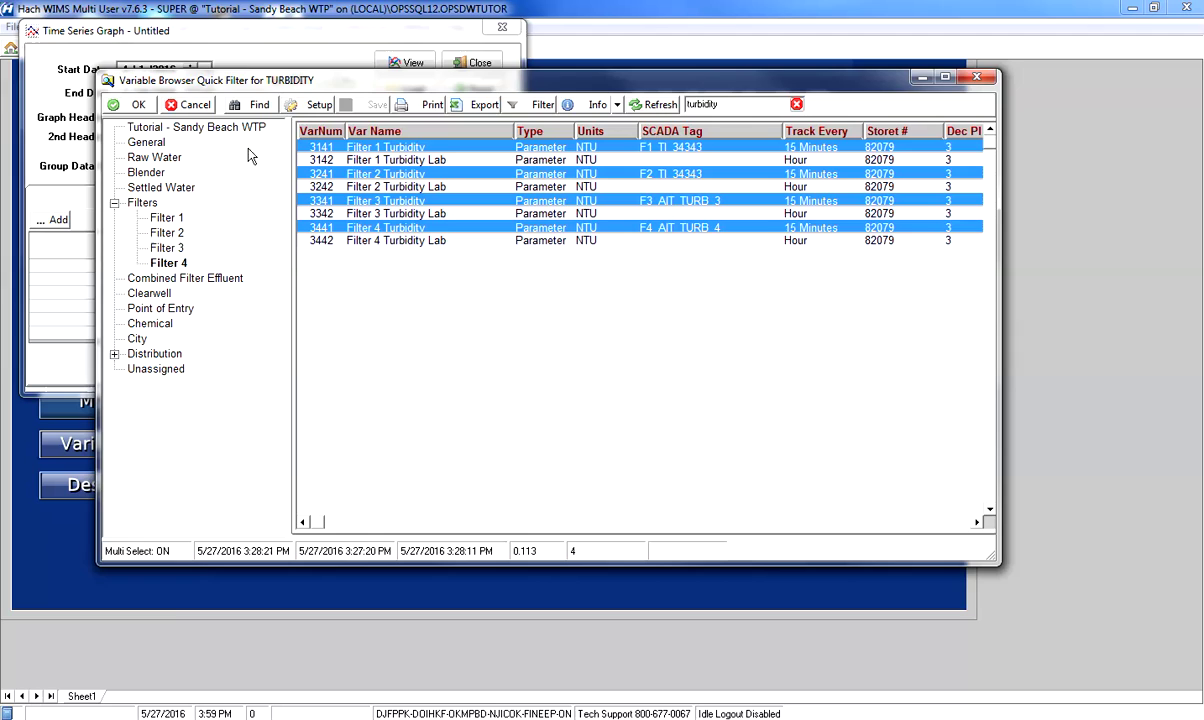
left_click(133, 105)
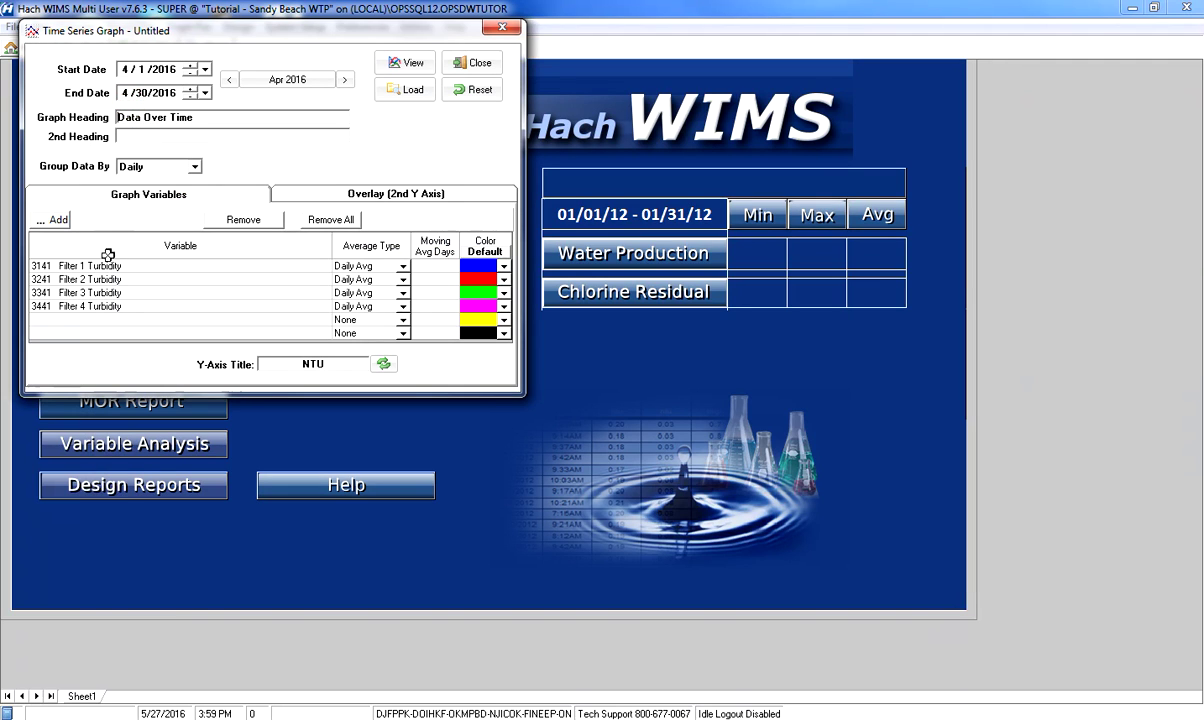